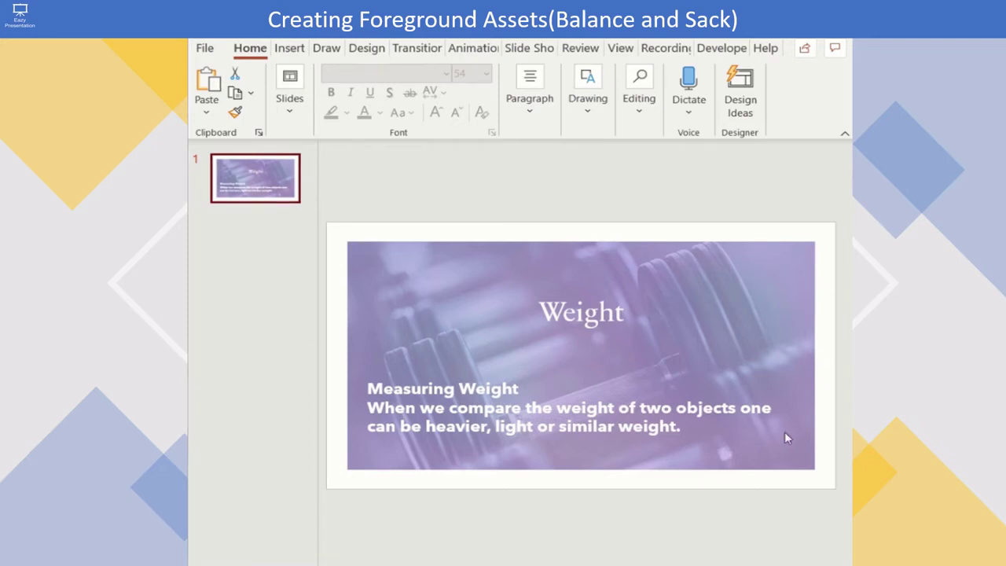
Duplicate the "Weight" title slide
right_click(285, 188)
left_click(333, 341)
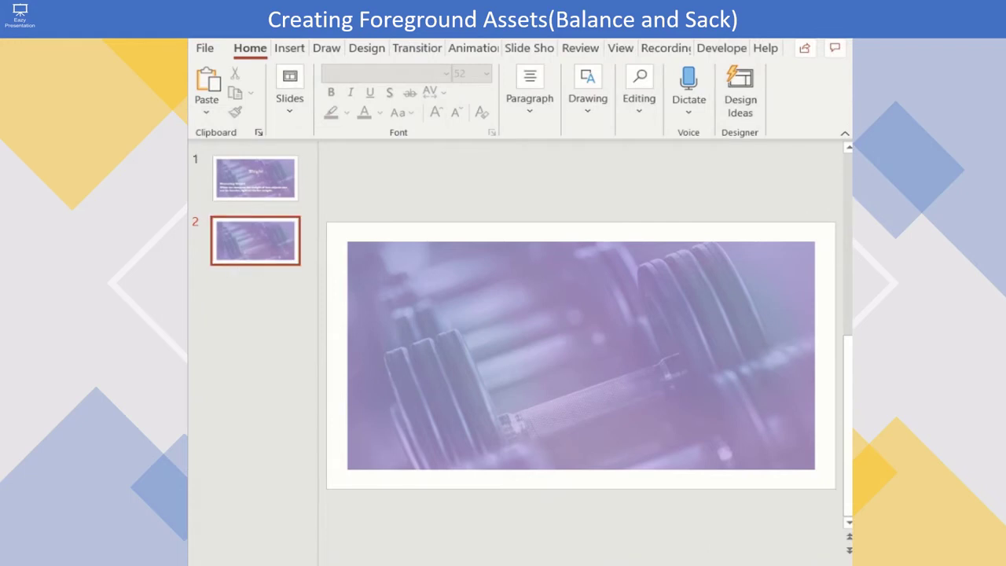
Search the icon library for "weig" and insert the tilted outline balance scales
left_click(289, 47)
left_click(395, 119)
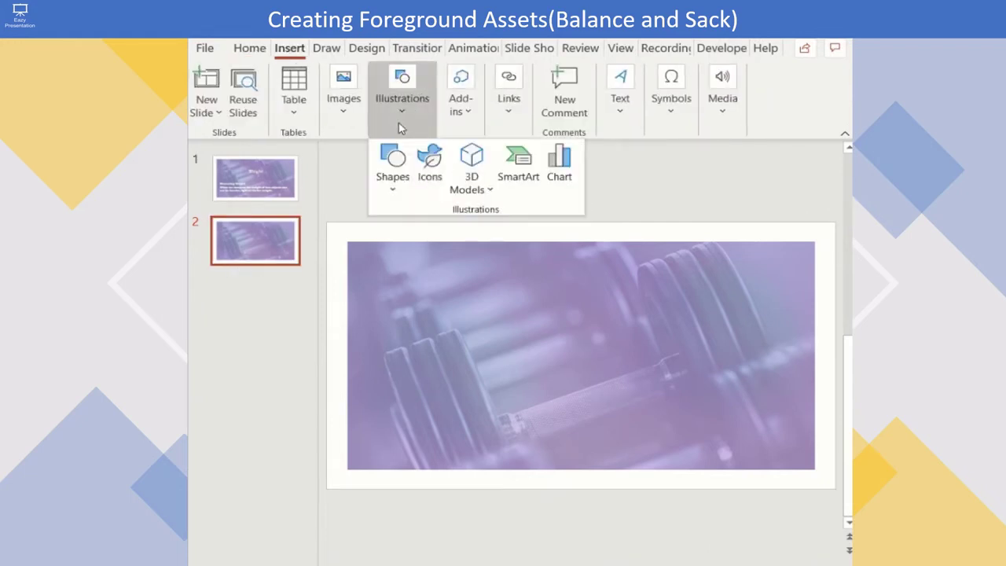
left_click(429, 173)
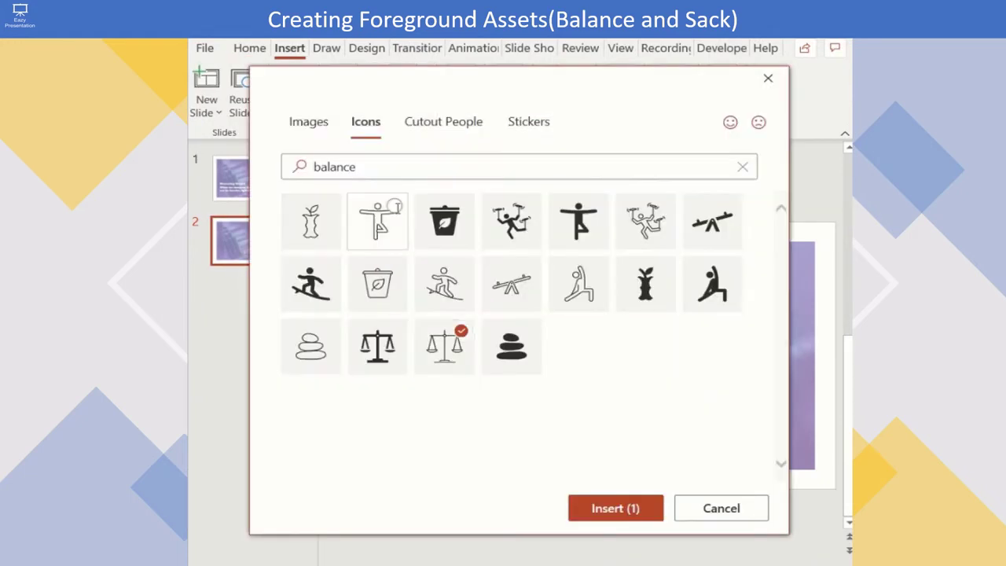
left_click(367, 169)
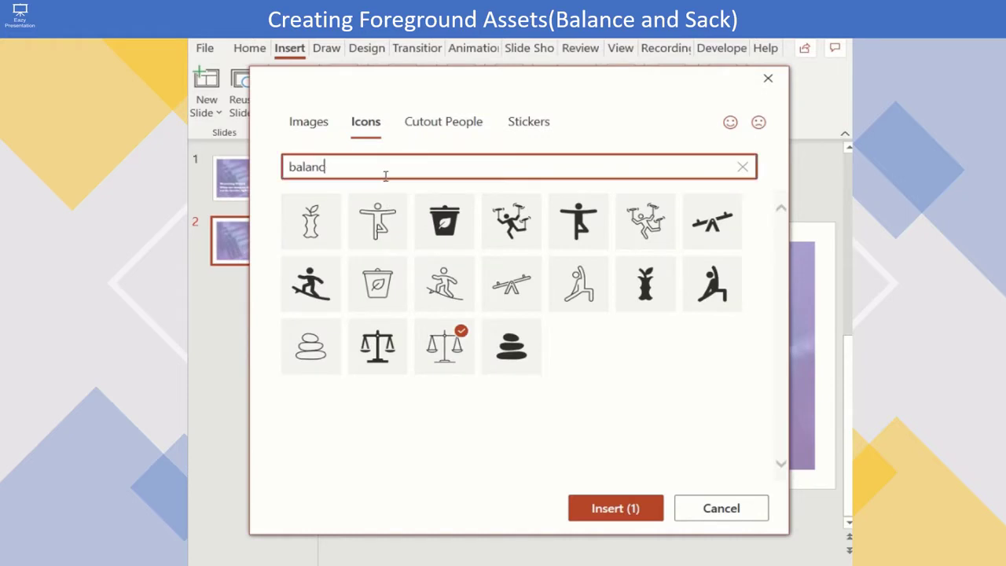
key("BackSpace")
key("BackSpace")
key("BackSpace")
key("BackSpace")
key("BackSpace")
key("BackSpace")
type("weig")
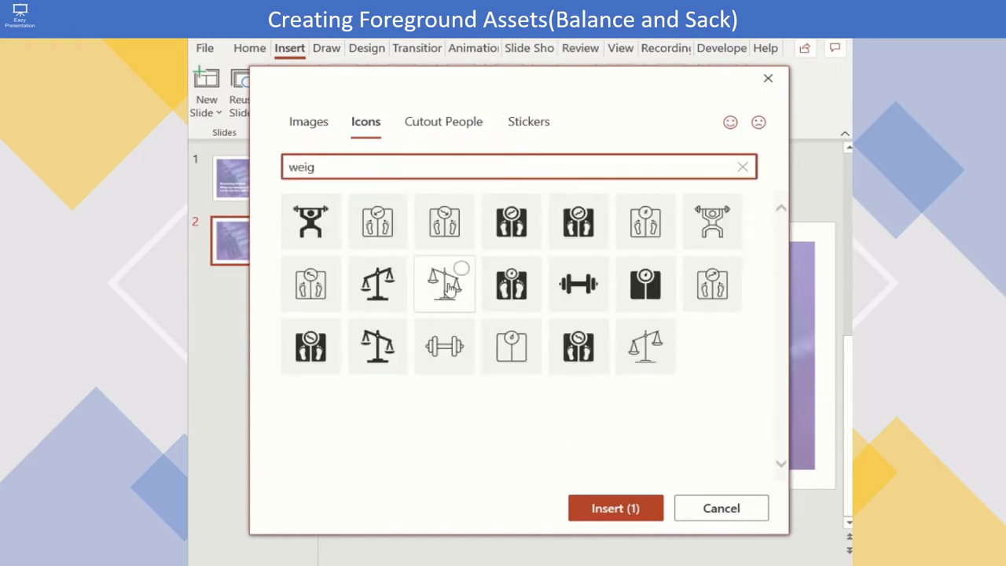
left_click(445, 283)
left_click(656, 354)
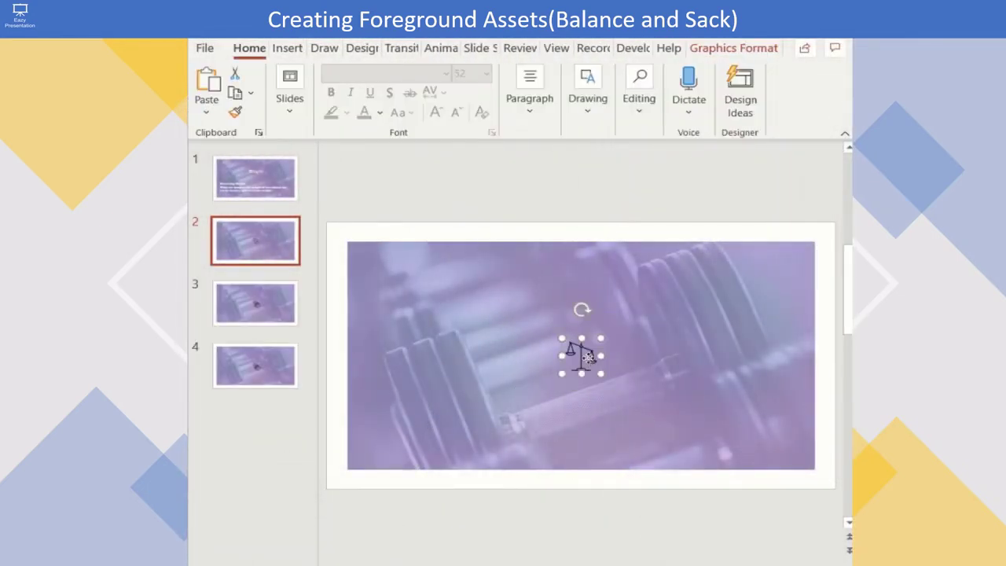
Enlarge the balance icon to nearly the full height of slide 2 and place it over the left half of the background
left_click_drag(561, 338, 432, 217)
left_click_drag(473, 288, 405, 401)
left_click_drag(514, 325, 613, 240)
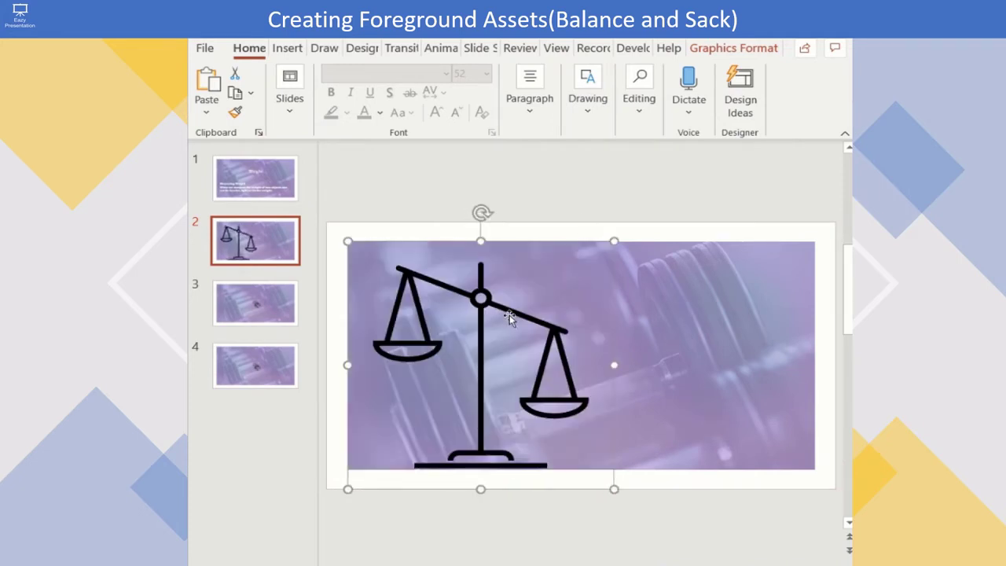
left_click(648, 387)
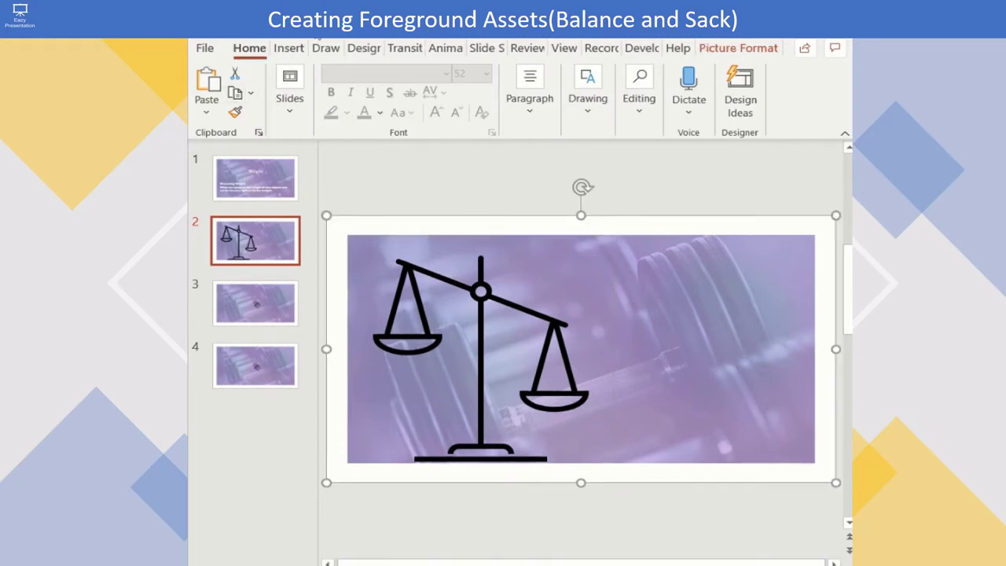
Search online pictures for "sack" and insert the plain brown burlap sack on a white background
left_click(291, 49)
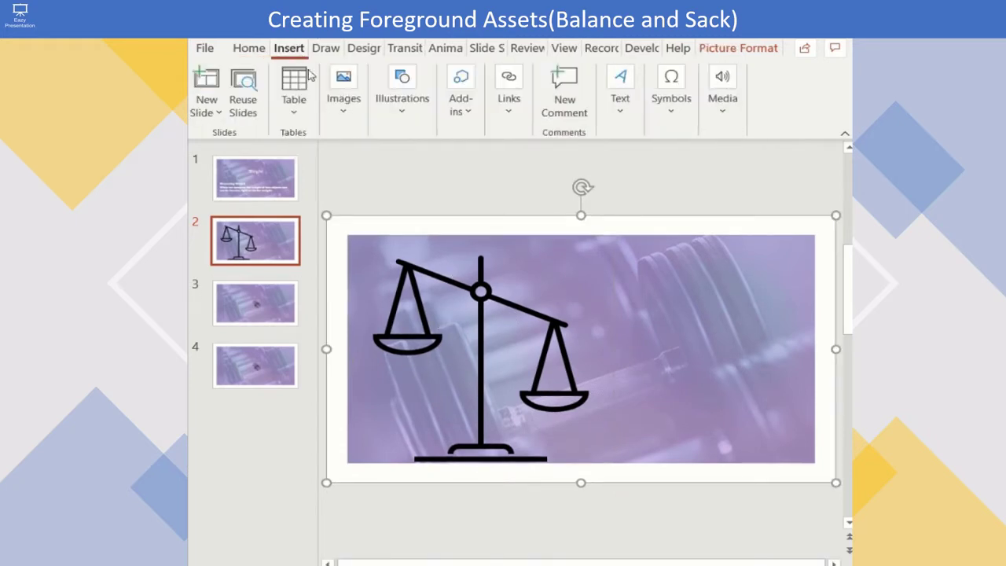
left_click(402, 100)
left_click(345, 118)
left_click(346, 169)
left_click(375, 286)
type("sack")
key("Return")
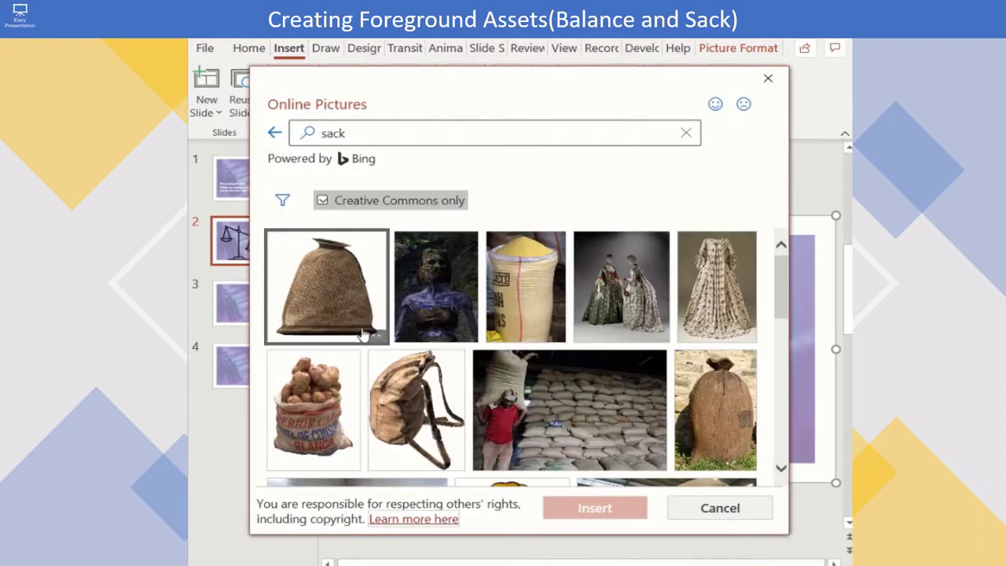
left_click(327, 285)
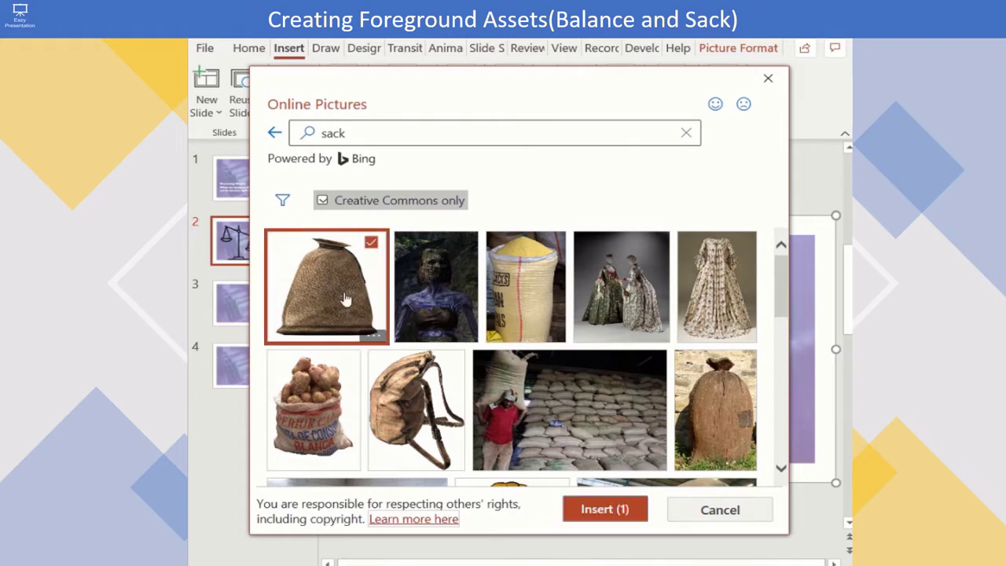
left_click(595, 508)
Move the sack picture to the right of the balance and remove its attribution caption
left_click(534, 359)
left_click_drag(437, 370, 498, 347)
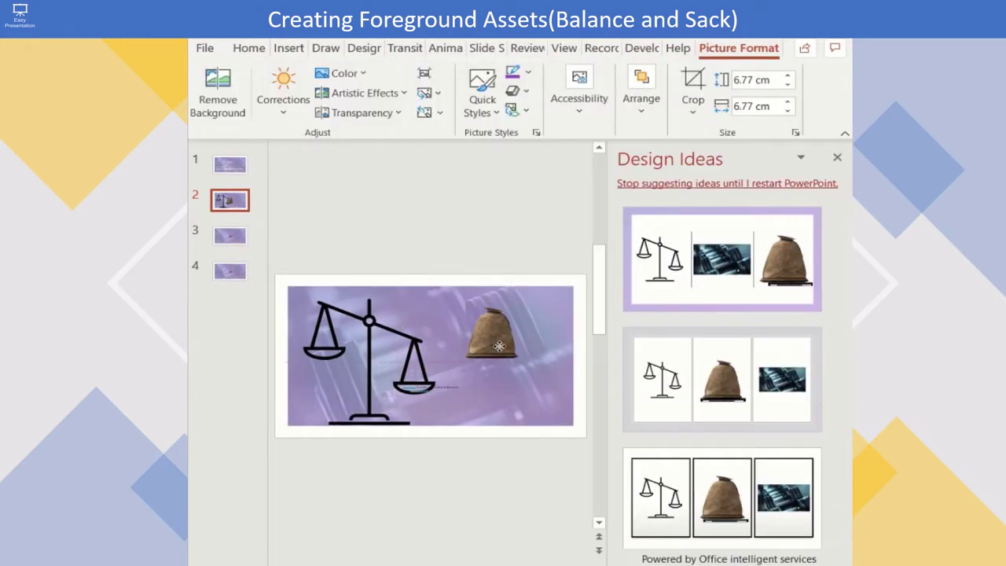
left_click(450, 385)
left_click(462, 313)
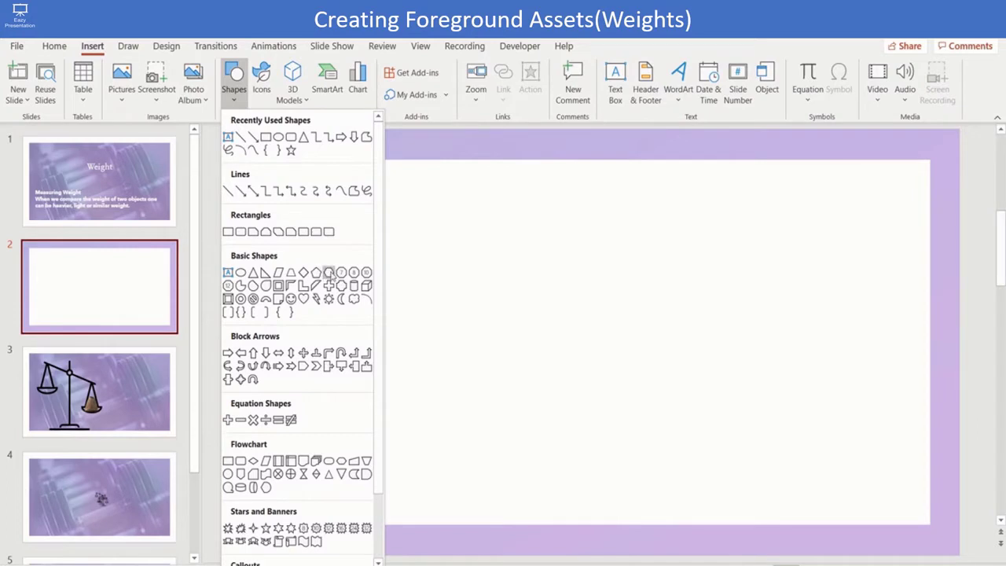
Draw a hexagon about 5.92 cm wide and 3.5 cm high near the middle of the blank slide and fill it grey
left_click(329, 272)
left_click_drag(480, 281, 606, 358)
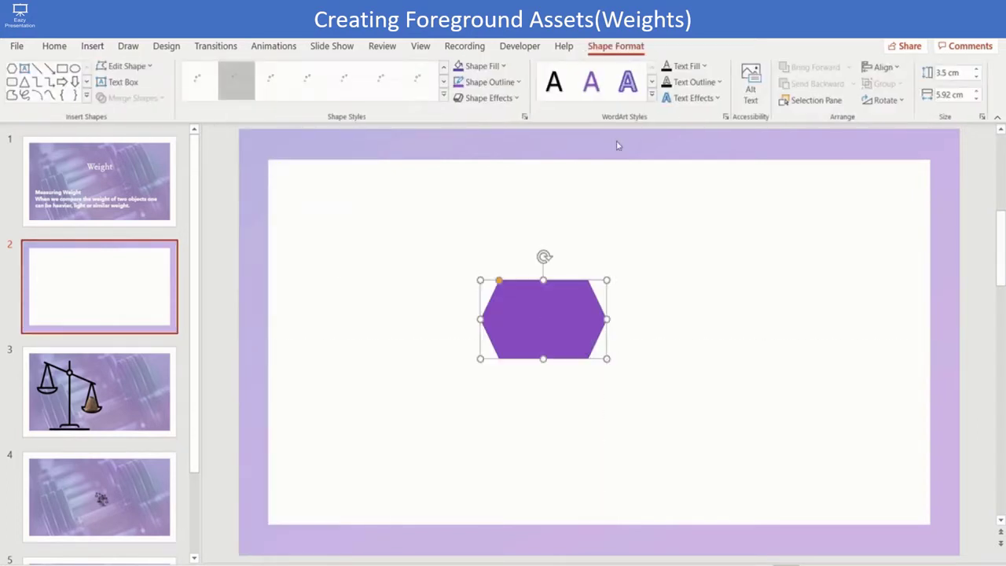
left_click(500, 66)
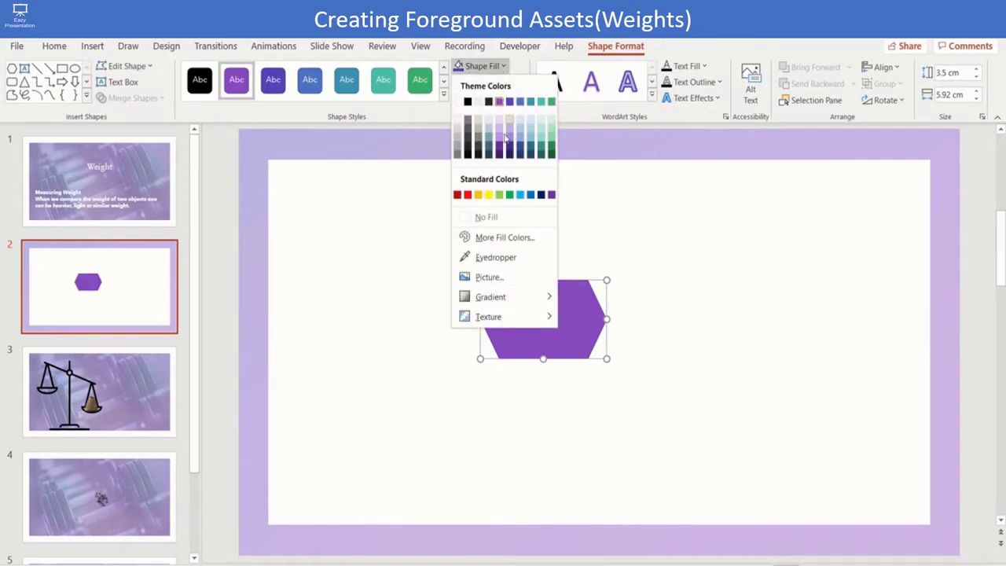
left_click(460, 148)
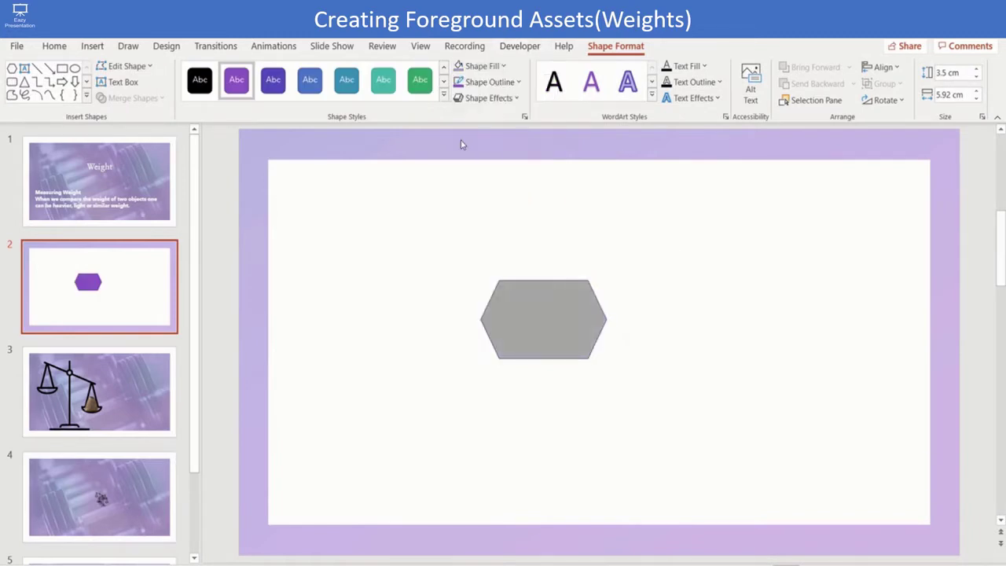
Apply a bevel effect to the hexagon and set its top bevel width to 22 pt
left_click(487, 97)
mouse_move(503, 288)
left_click(641, 456)
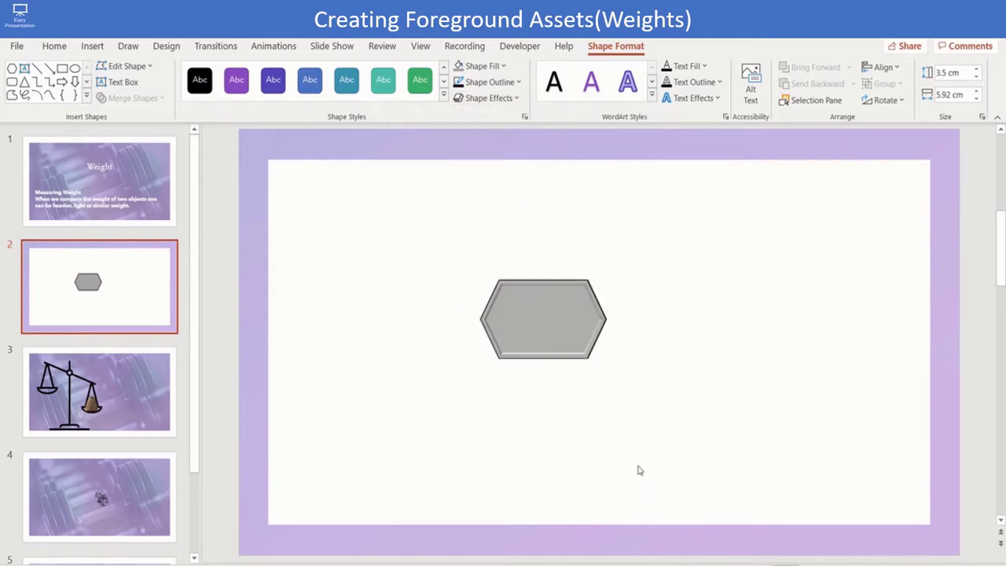
left_click(487, 97)
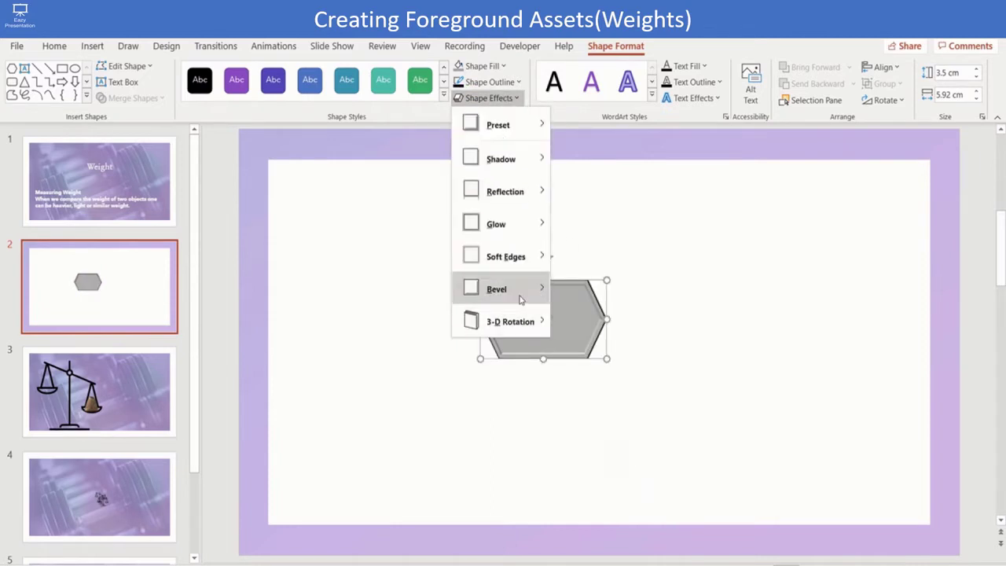
mouse_move(490, 288)
left_click(595, 488)
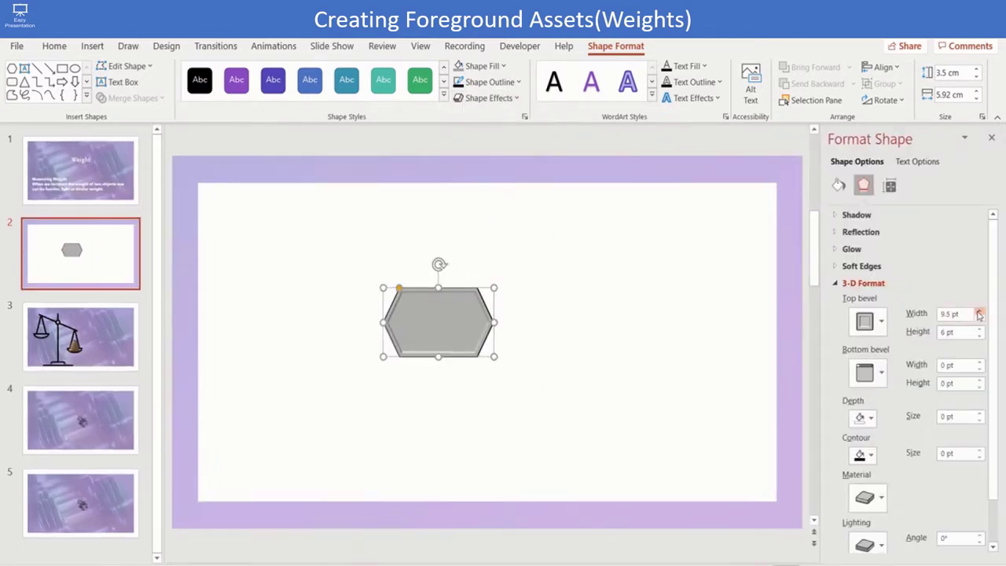
left_click(978, 313)
Give the hexagon a parallel 3-D rotation, then set the top bevel width to 27.5 pt and increase its height to form a block
left_click(487, 97)
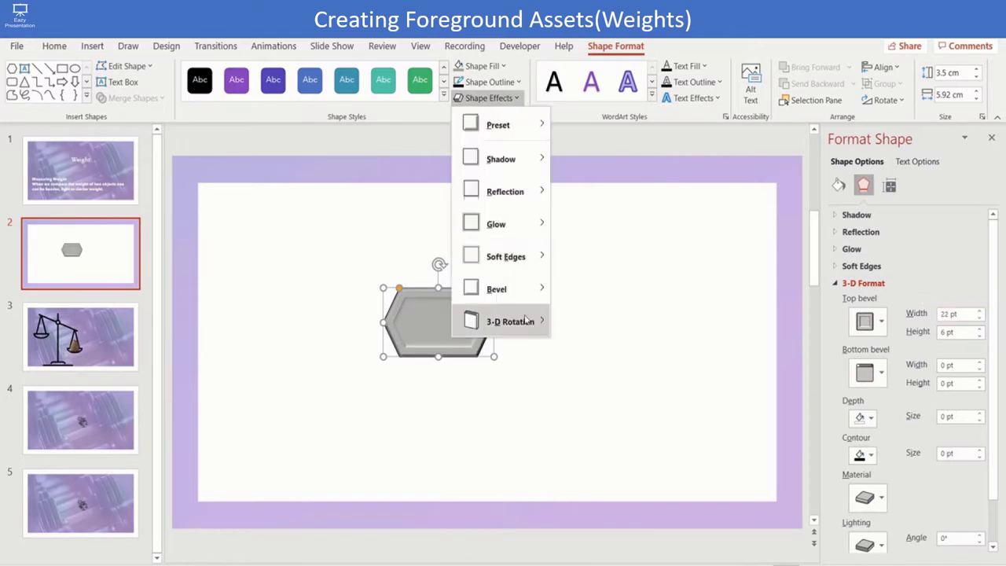
mouse_move(525, 320)
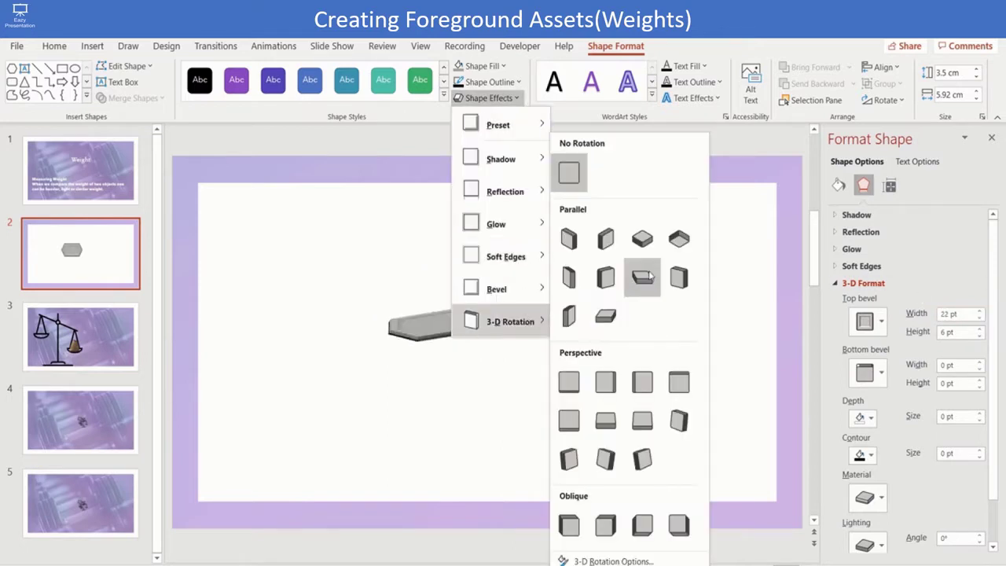
left_click(649, 276)
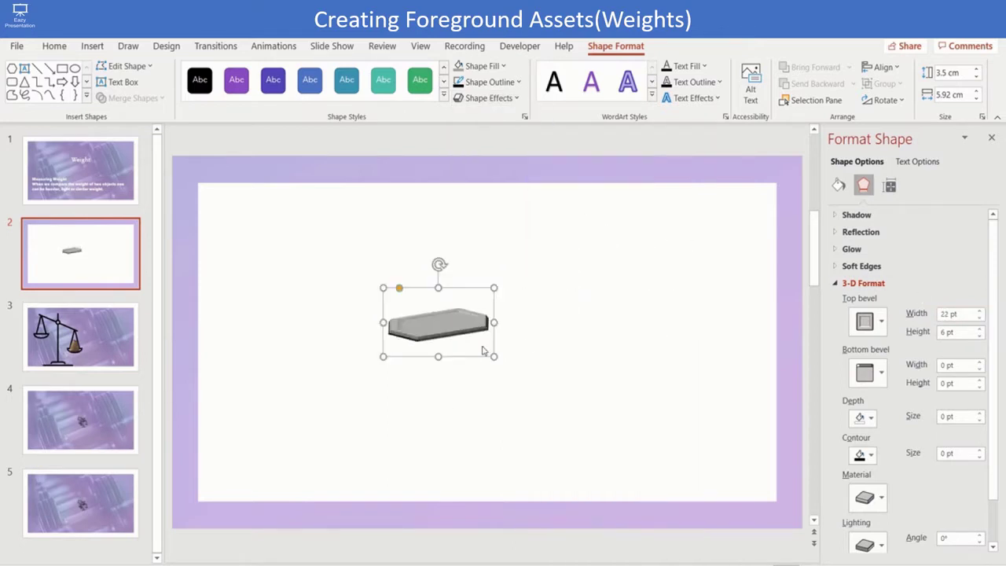
left_click(981, 313)
left_click(981, 332)
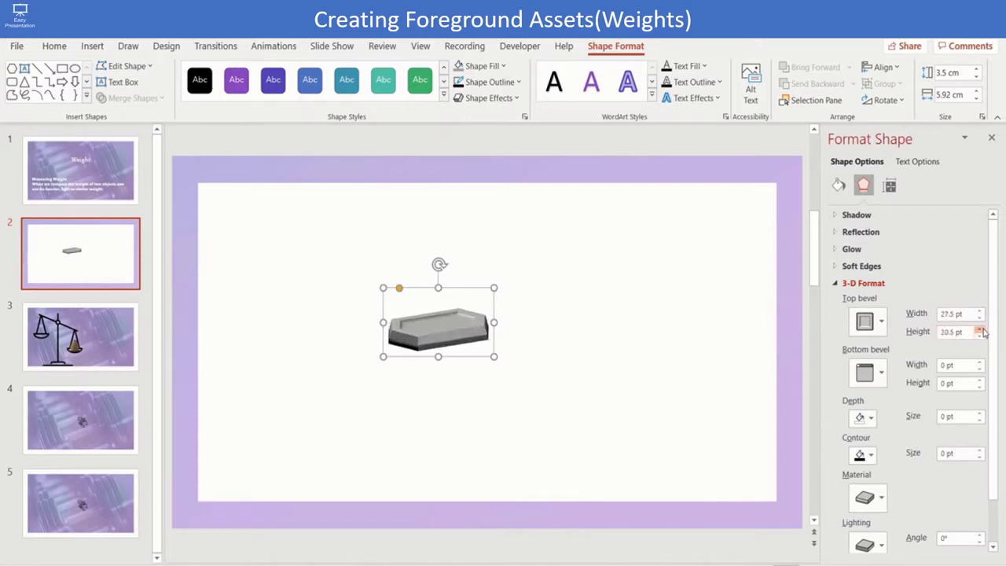
left_click_drag(981, 331, 980, 331)
Remove the block's outline and resize it to about 4.83 cm wide and 4.05 cm high
left_click_drag(495, 323, 462, 324)
left_click(514, 377)
left_click(466, 341)
left_click(489, 82)
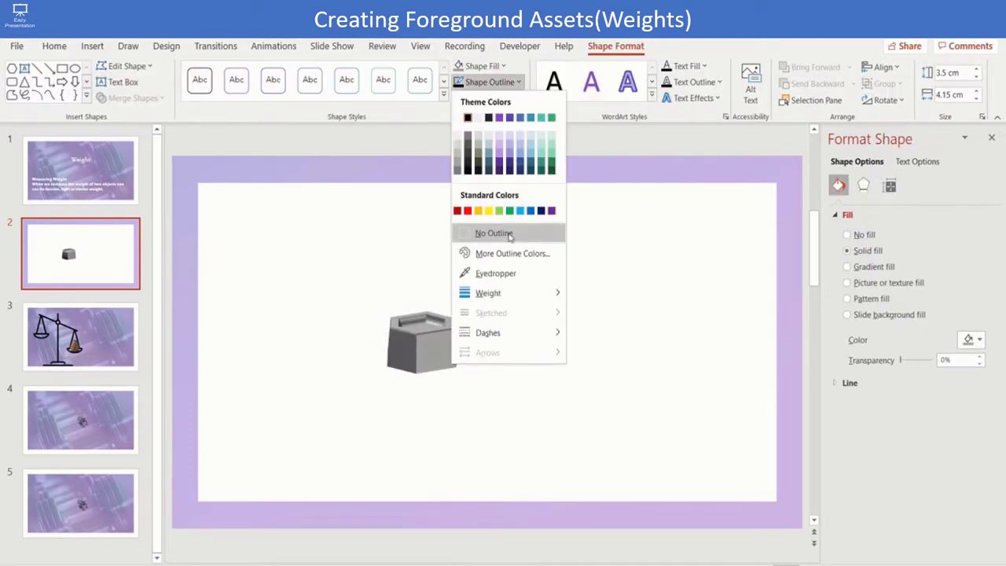
left_click(483, 231)
left_click_drag(460, 356, 474, 367)
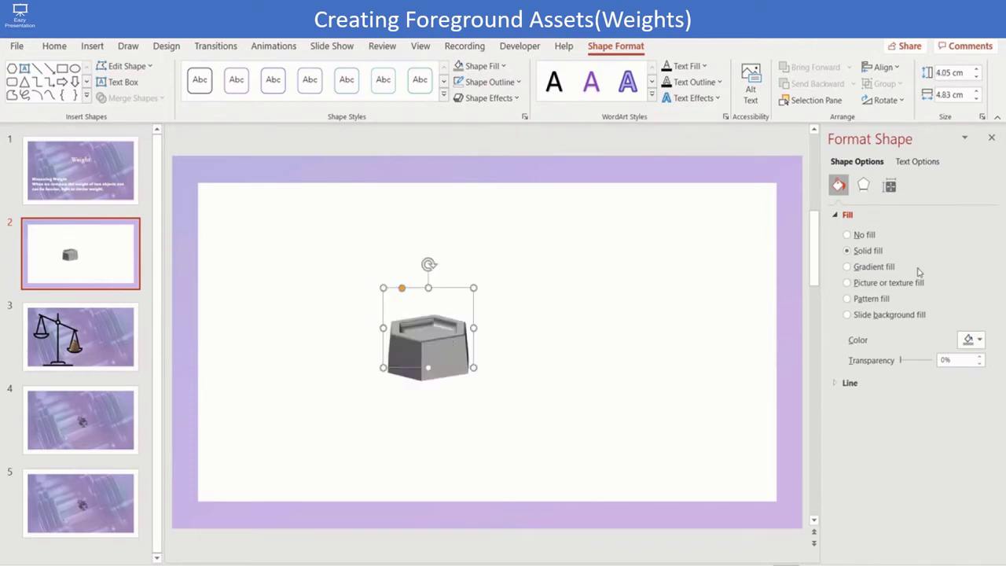
Open the block's 3-D bevel options to adjust its thickness
left_click(889, 185)
left_click(838, 185)
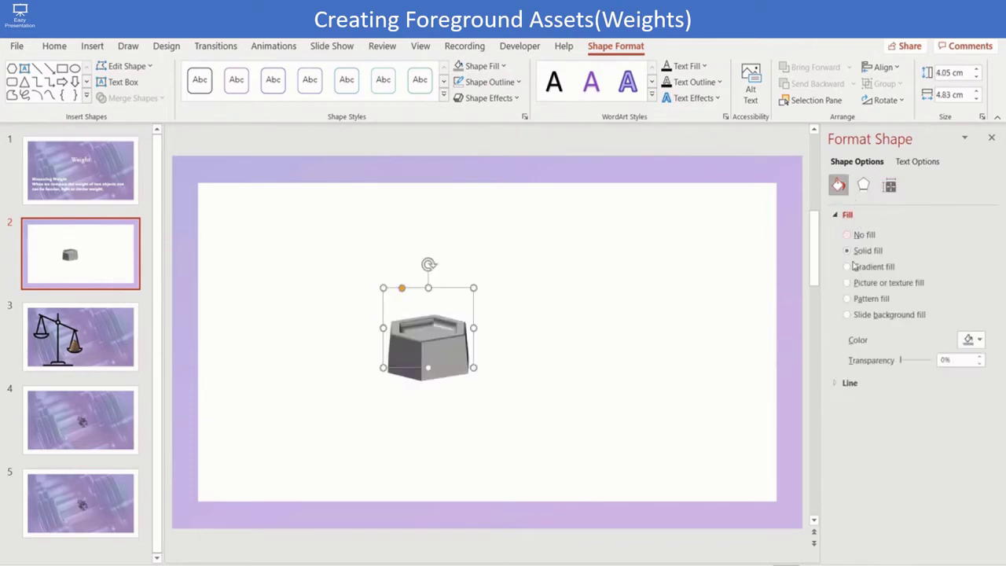
left_click(513, 98)
mouse_move(502, 288)
left_click(587, 487)
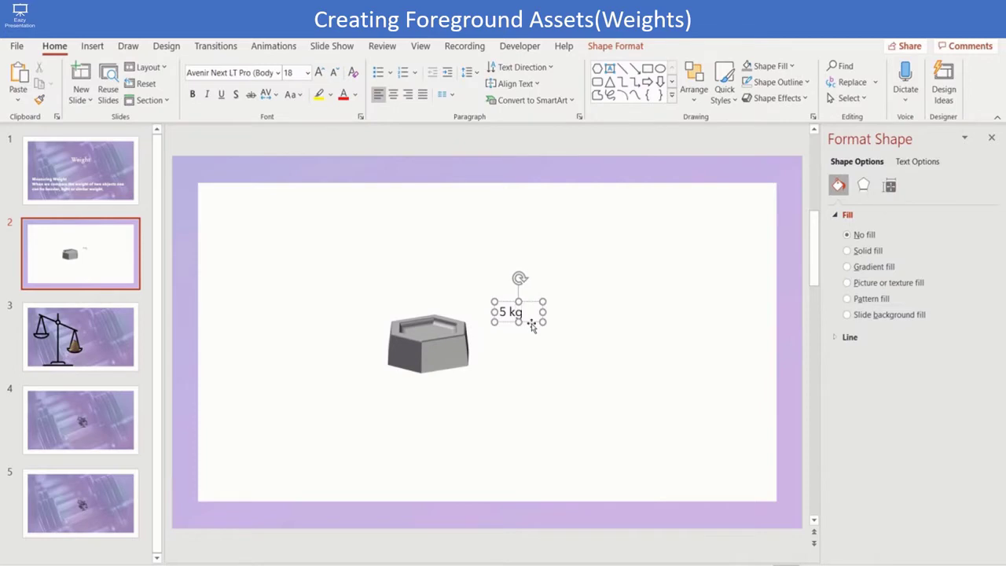
Place the "5 kg" label on the front of the grey block and make its text bold and smaller
left_click_drag(539, 326, 453, 342)
left_click(194, 97)
left_click(335, 73)
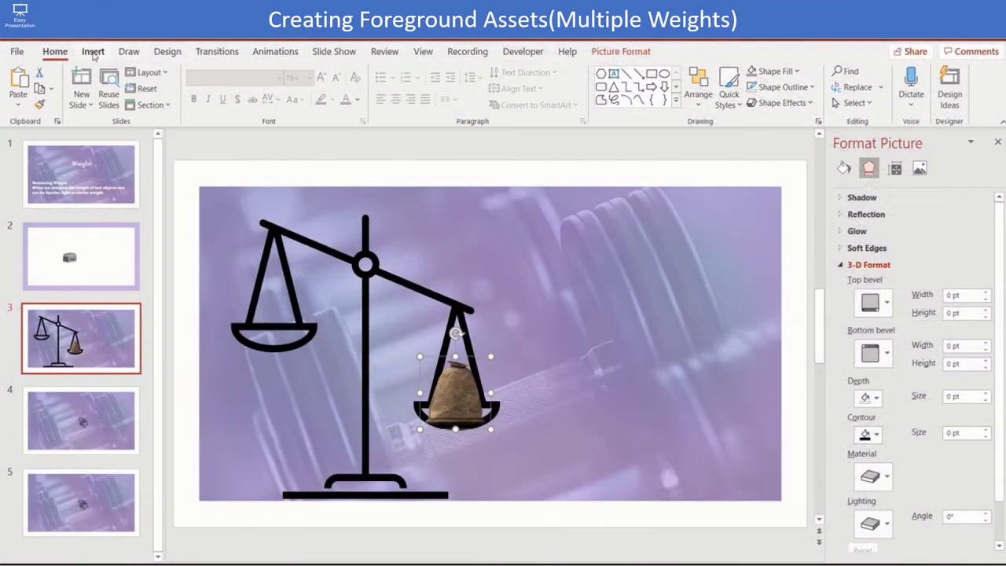
Add a text box containing "?" beside the balance on slide 3, in bold at font size 40
left_click(93, 52)
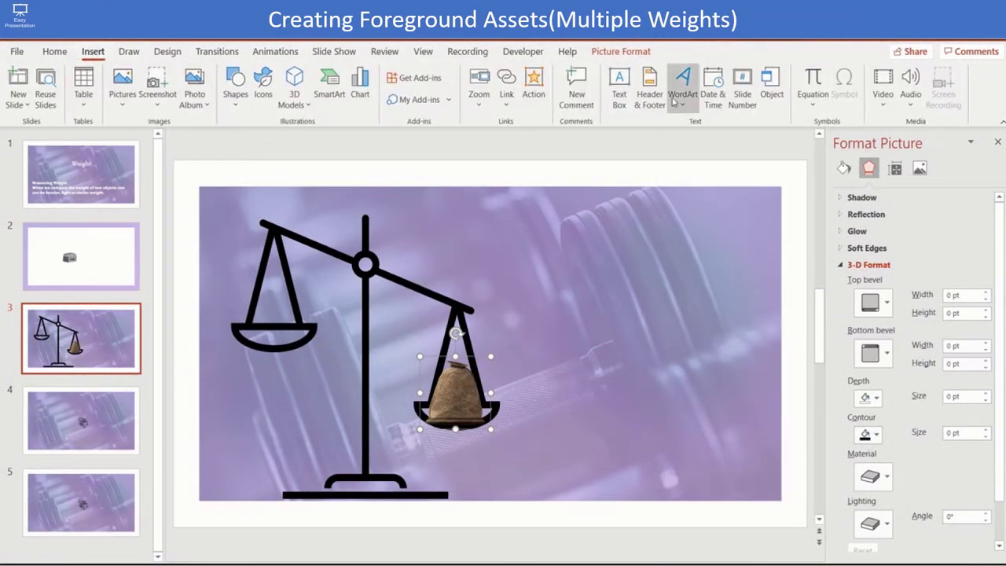
left_click(624, 100)
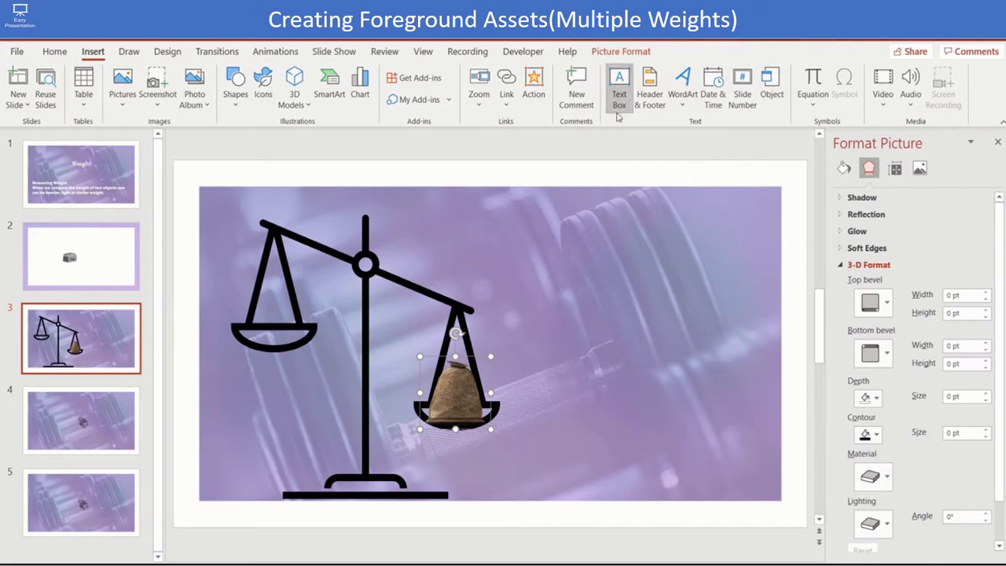
left_click_drag(600, 329, 601, 330)
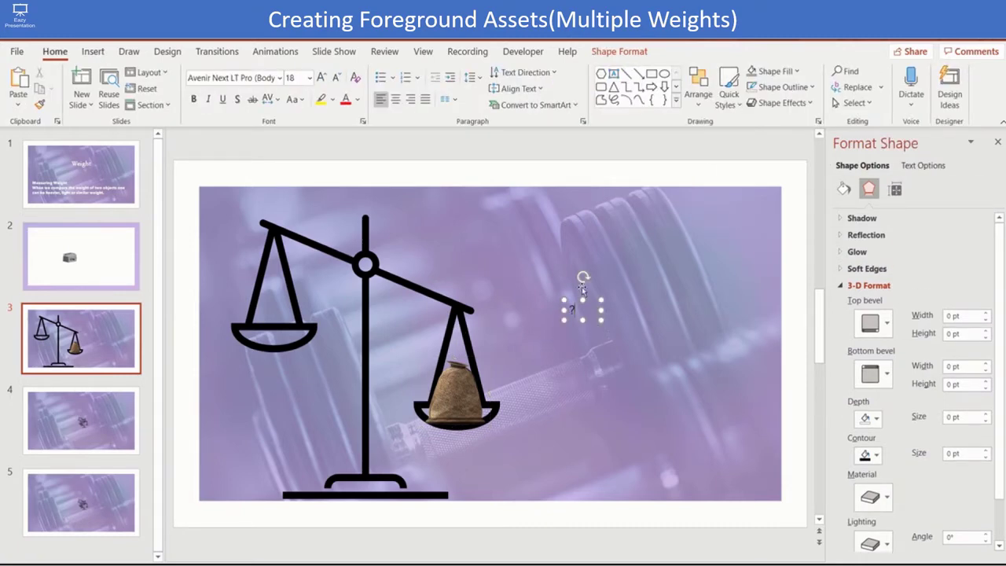
left_click(322, 78)
left_click(321, 78)
left_click(321, 77)
left_click(321, 78)
left_click(321, 78)
left_click(321, 78)
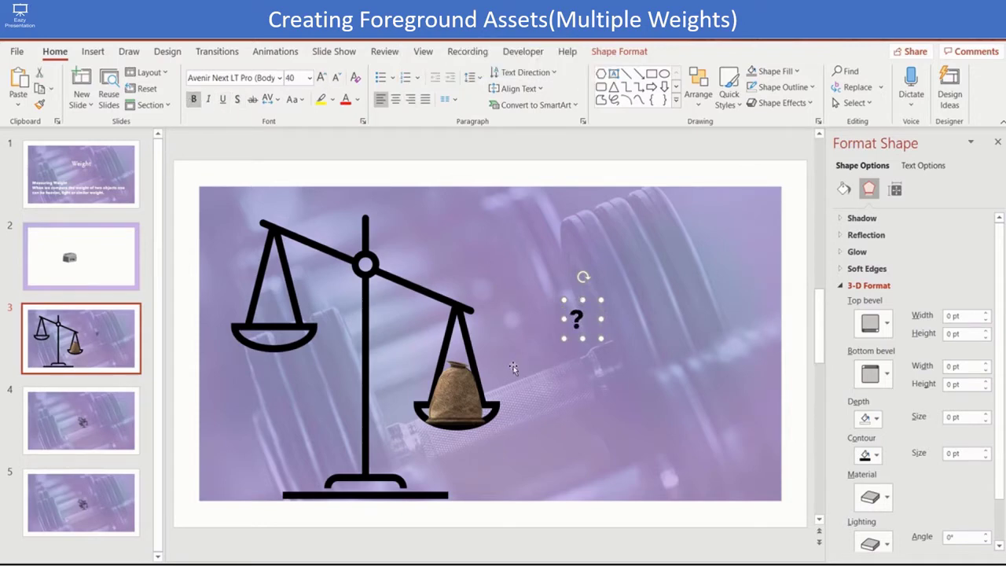
Narrow the question mark's text box and move it onto the front of the sack
left_click_drag(602, 318, 588, 319)
left_click_drag(582, 301, 485, 375)
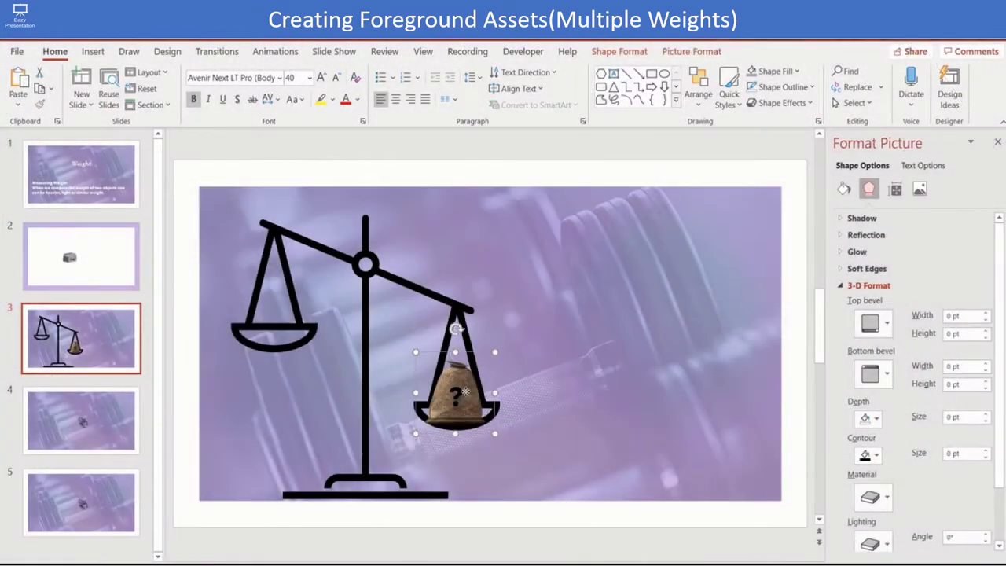
Send the sack with the question mark backward so it sits behind the balance's lower pan
right_click(465, 393)
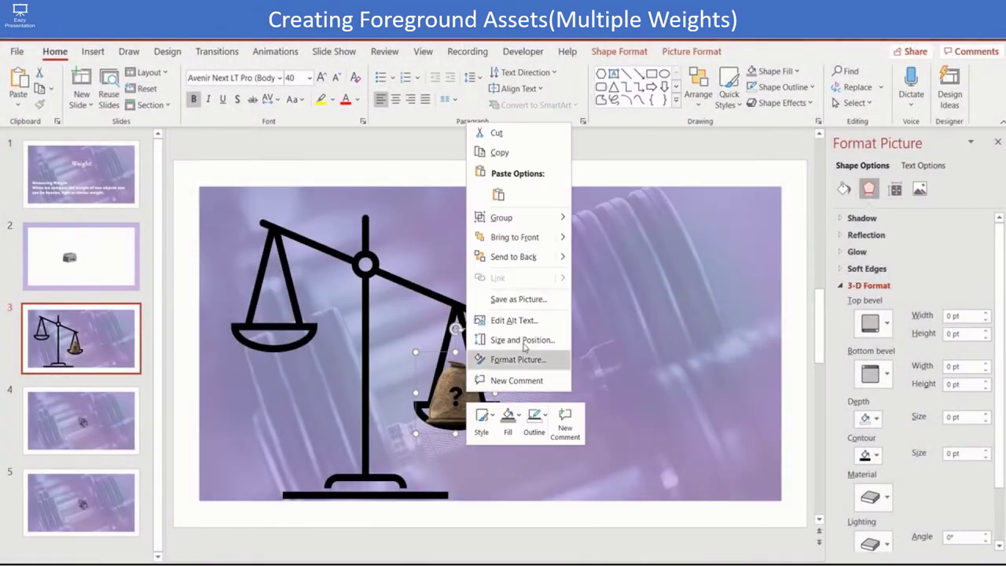
mouse_move(569, 257)
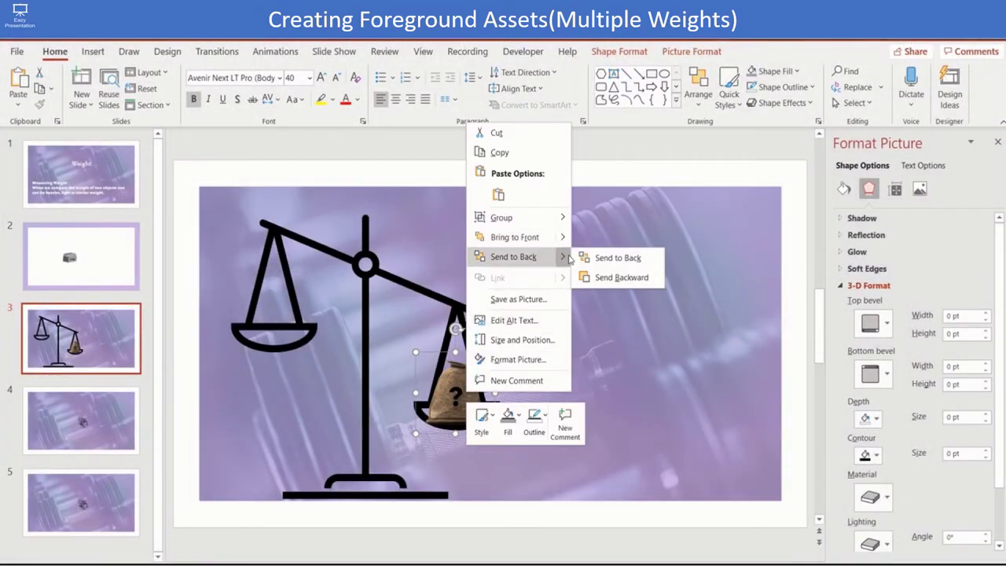
left_click(621, 277)
left_click(462, 401)
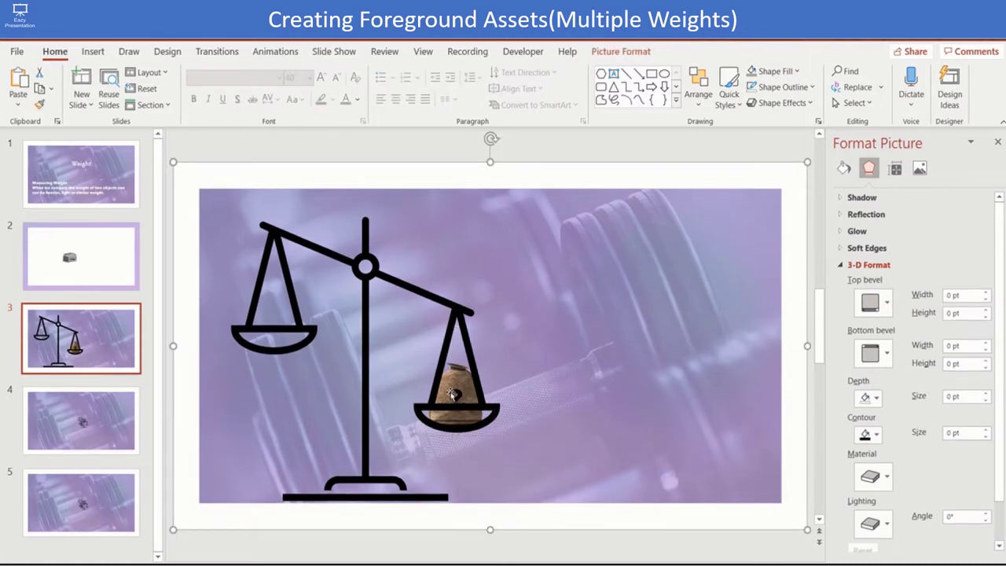
Copy the 5 kg block from slide 2 onto slide 3
key("Page_Up")
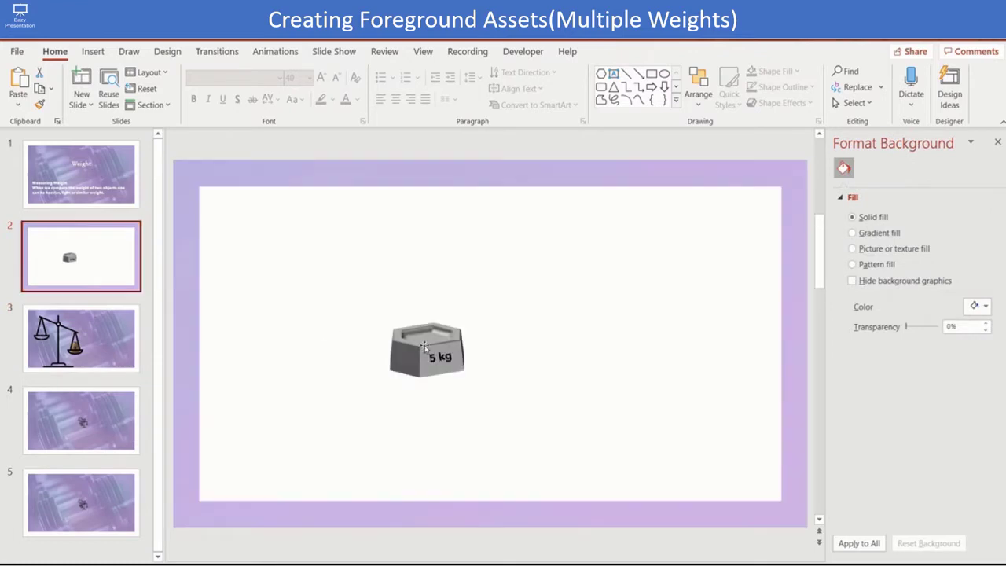
left_click(424, 348)
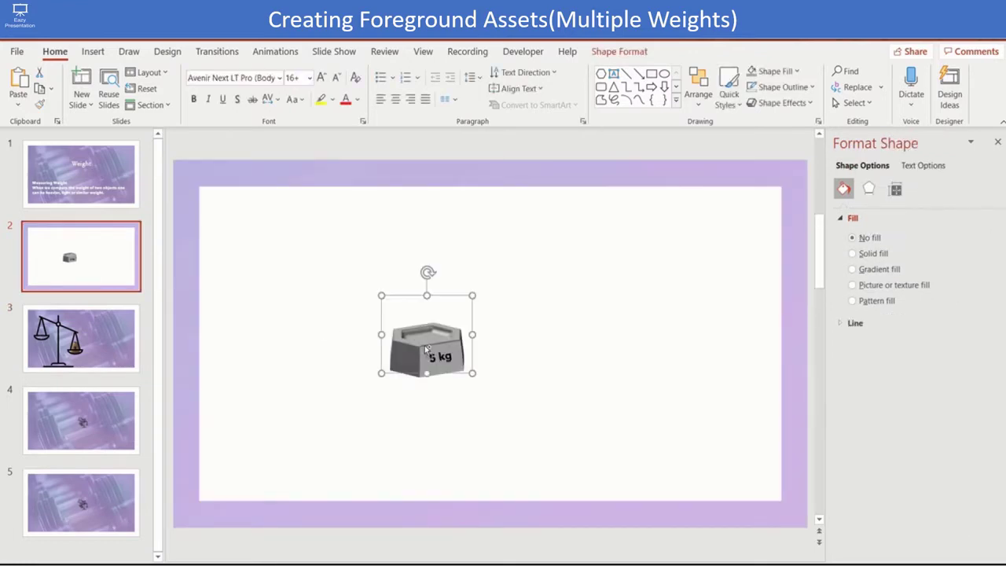
left_click(130, 350)
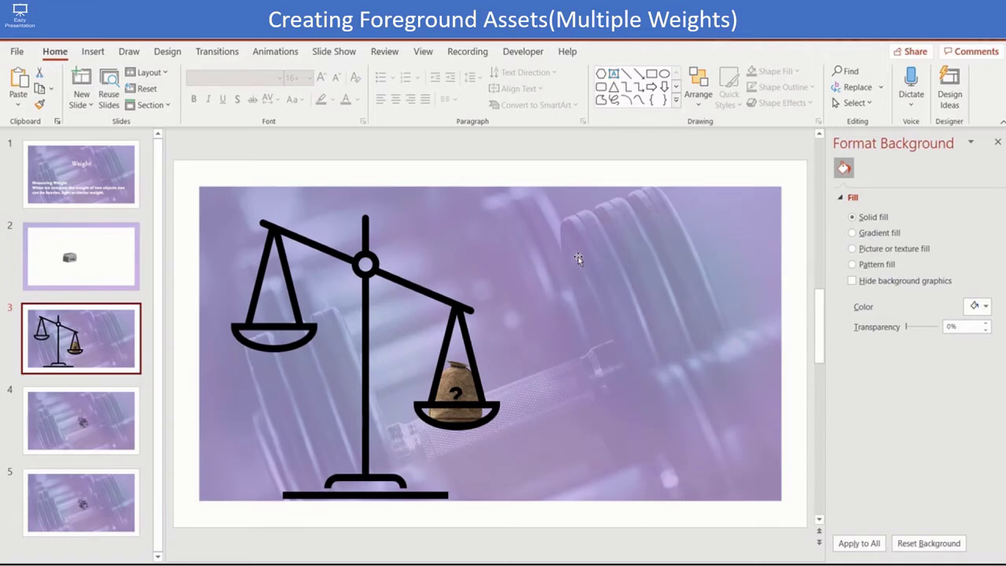
key("ctrl+v")
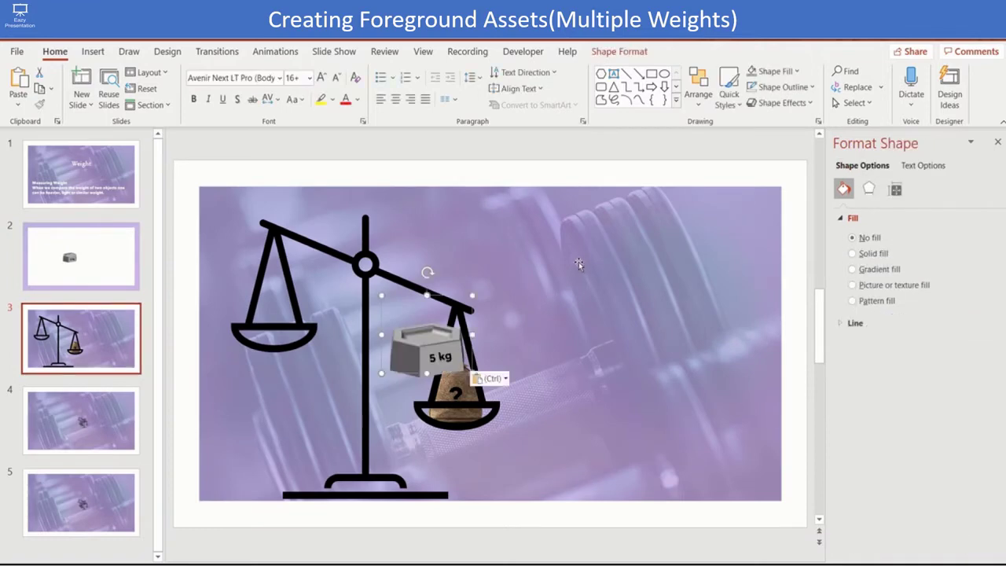
Move the 5 kg block onto the balance's raised pan and send the balance backward behind the block
left_click(416, 297)
left_click_drag(412, 295, 628, 232)
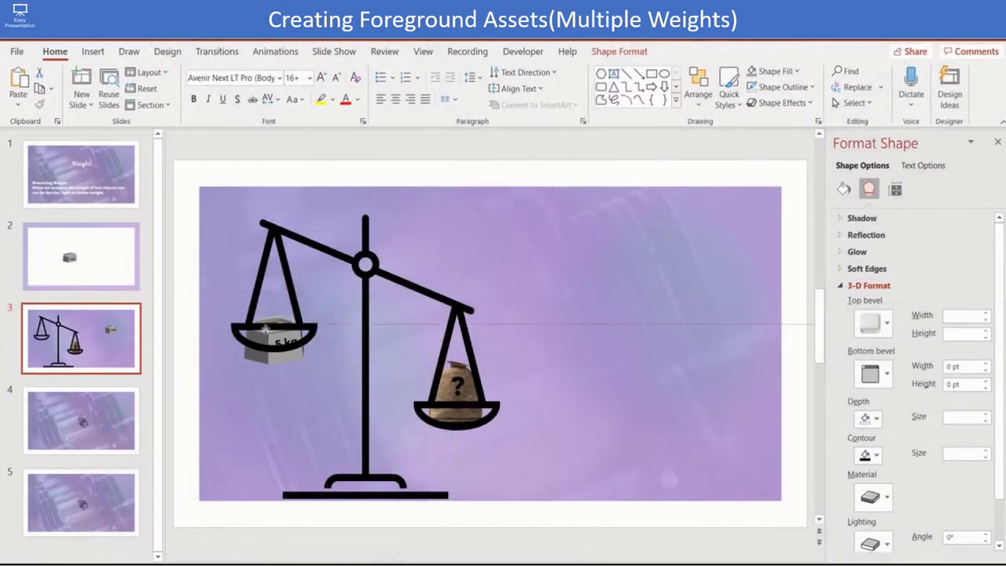
right_click(347, 259)
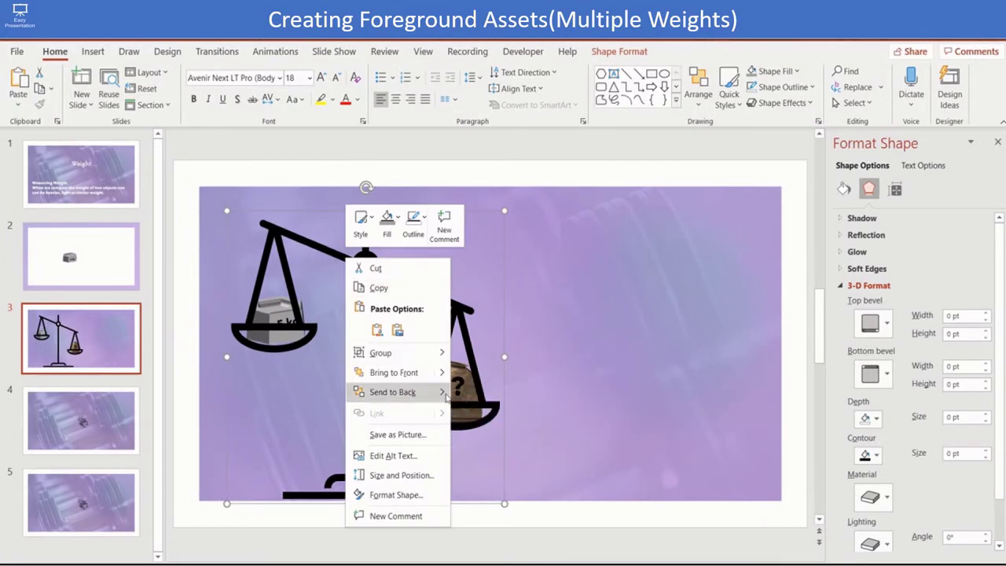
left_click(507, 413)
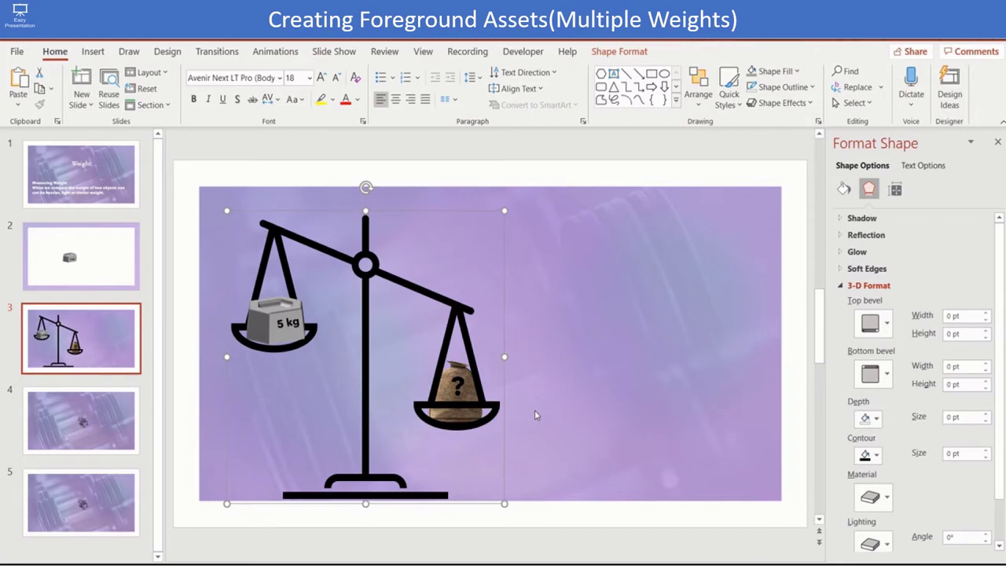
Place a copy of the 5 kg block in the slide's upper-right area and relabel it 4 kg
left_click(271, 322)
left_click_drag(314, 337, 658, 233)
double_click(668, 236)
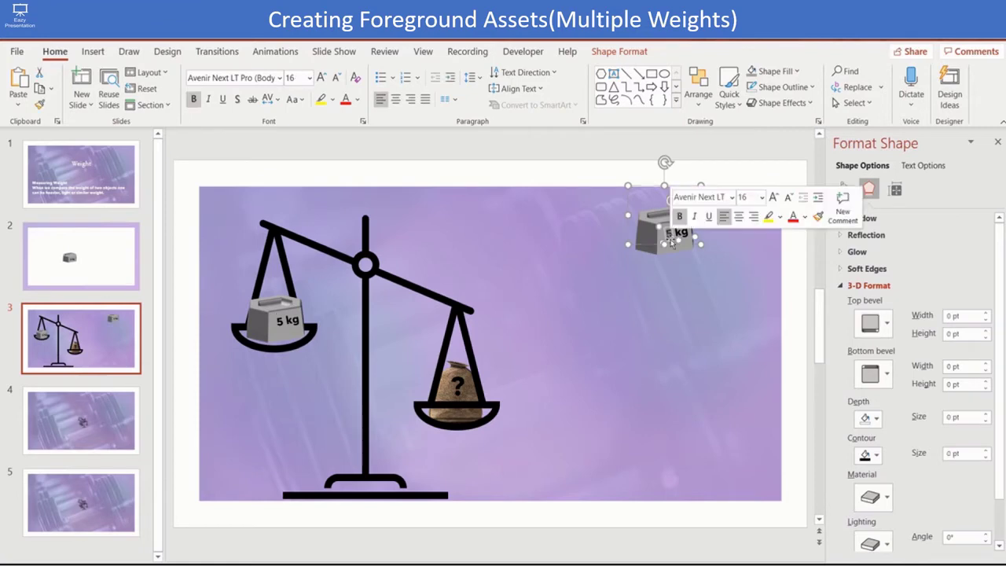
type("4")
left_click(602, 243)
Duplicate the 4 kg block three times and arrange the copies in a vertical column below it
left_click(639, 232)
key("ctrl+d")
key("ctrl+d")
key("ctrl+d")
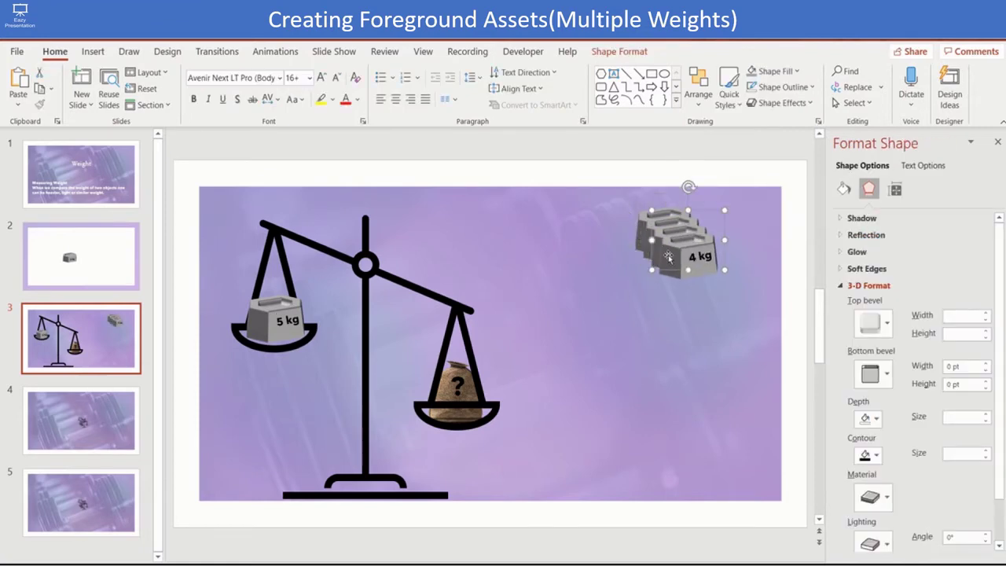
left_click_drag(667, 255, 682, 393)
left_click_drag(678, 253, 674, 318)
Relabel the three duplicated blocks 7 kg, 3 kg and 5 kg from top to bottom
double_click(676, 315)
type("7")
double_click(673, 385)
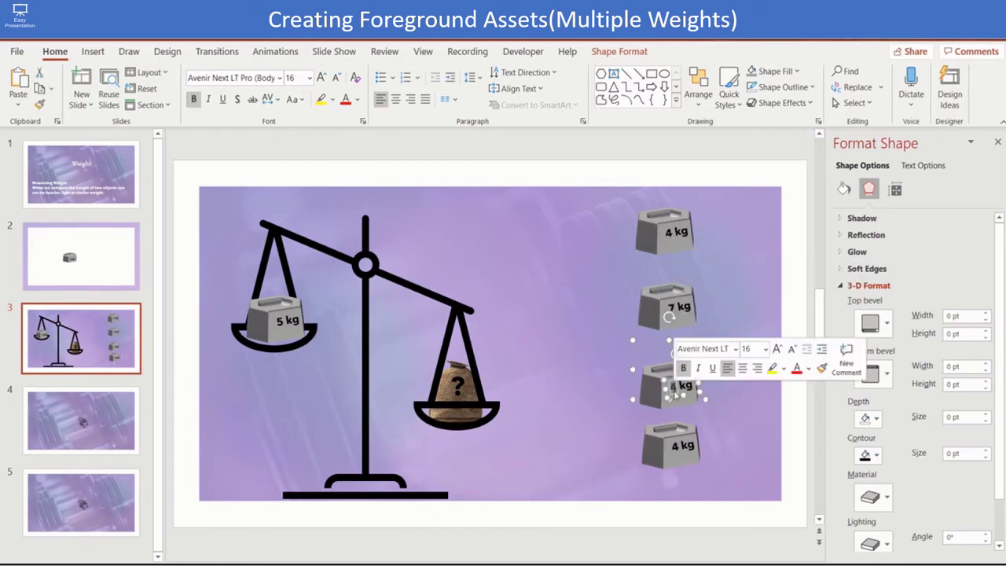
type("3")
double_click(674, 445)
type("5")
left_click(595, 415)
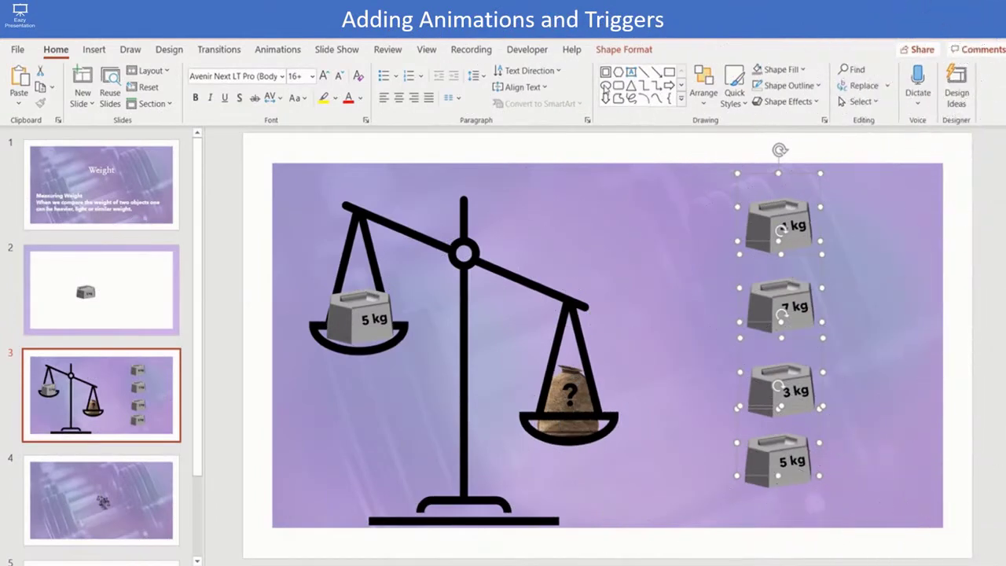
Apply the Disappear exit animation to the four blocks in the column and show the Animation Pane
left_click(289, 50)
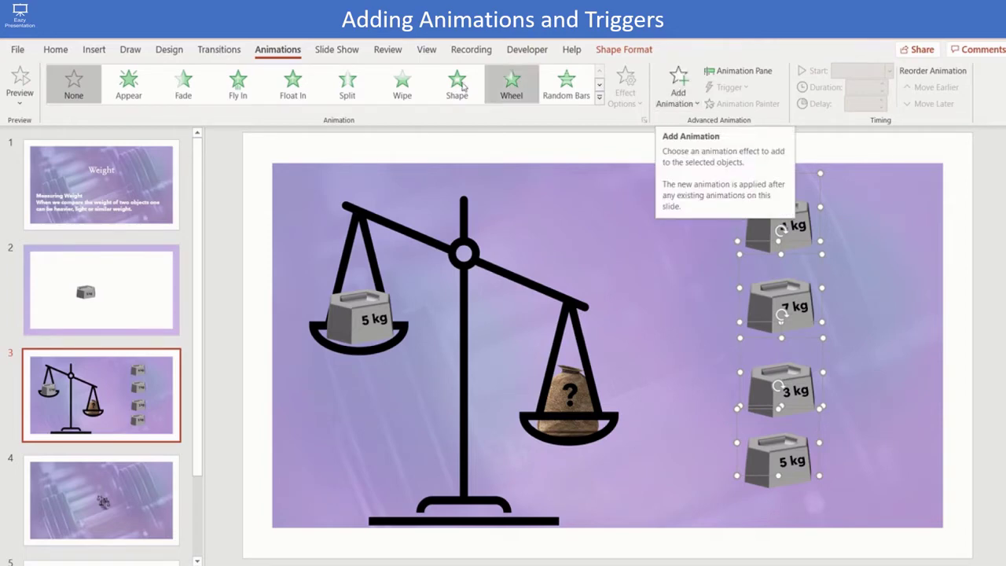
left_click(598, 98)
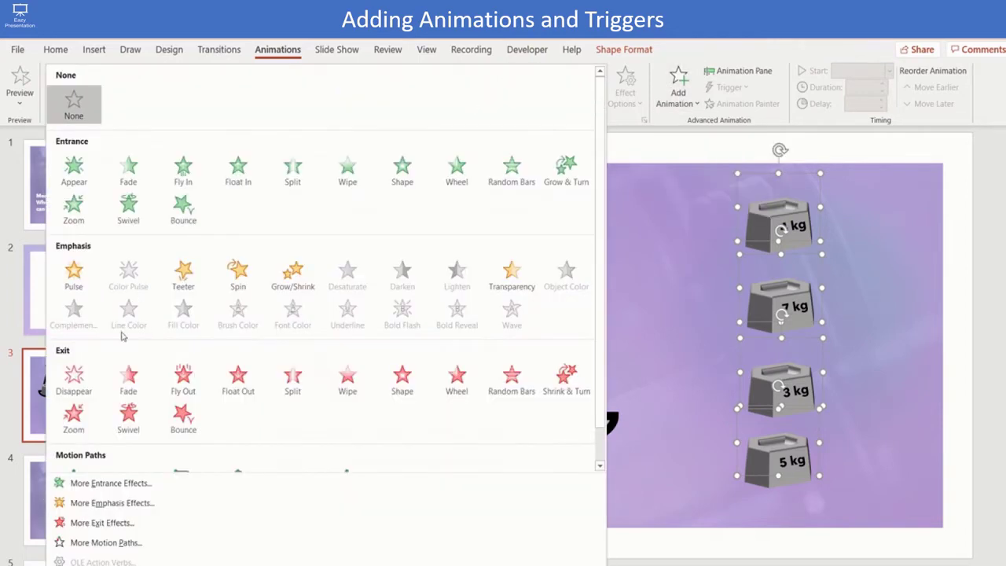
left_click(72, 382)
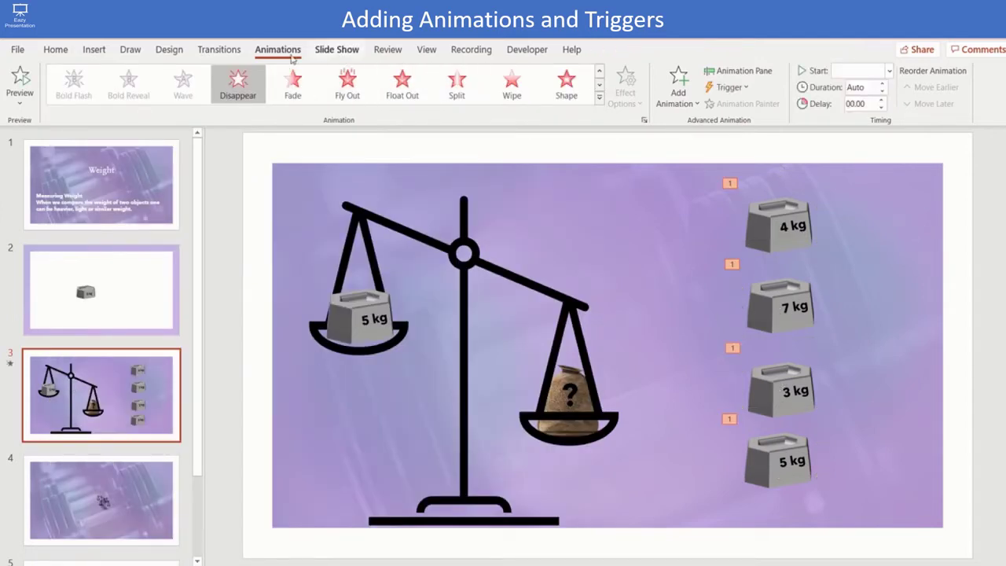
left_click(738, 70)
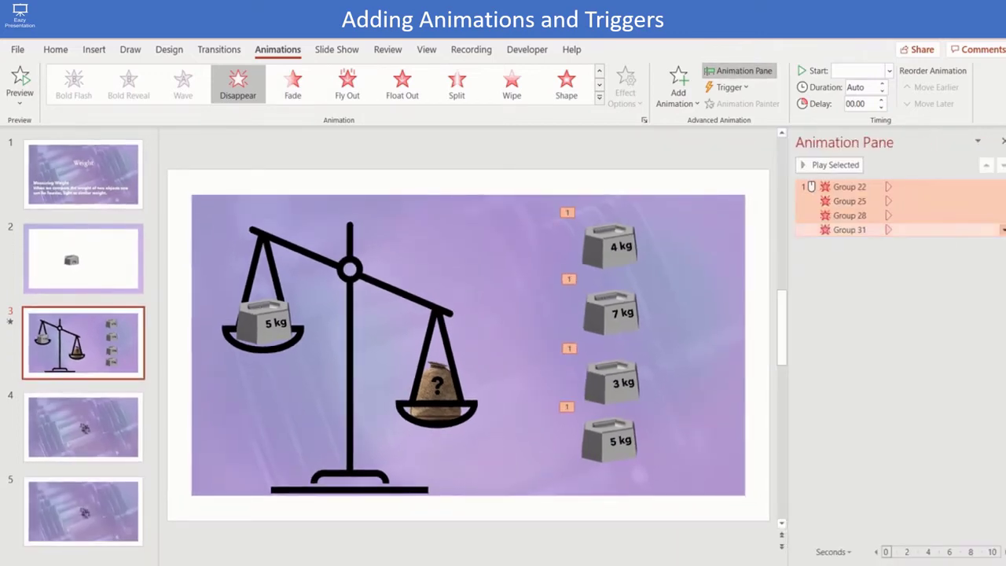
left_click(918, 286)
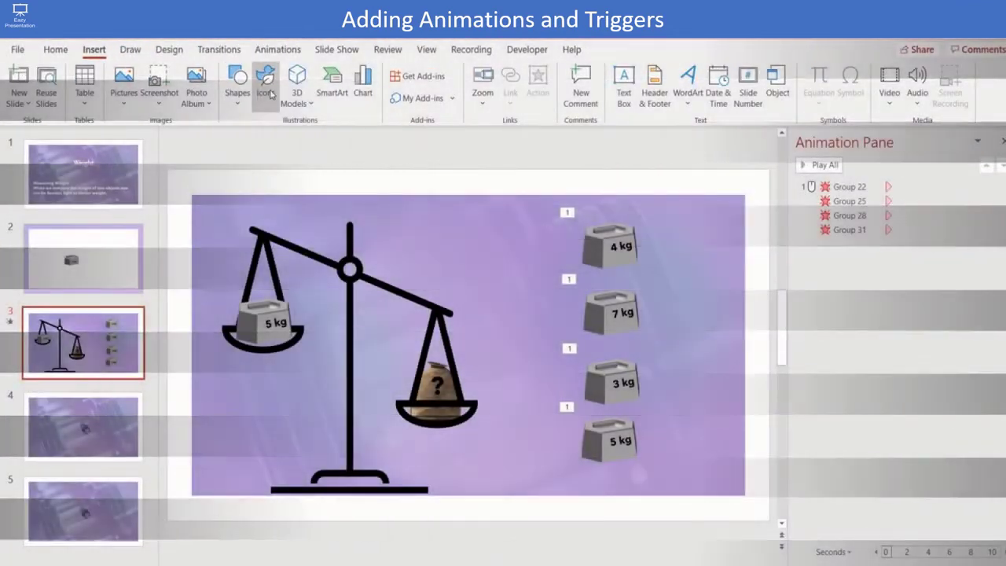
Insert two stickers from the stock library: the bee holding a red X sign and the thumbs-up chicken
left_click(267, 88)
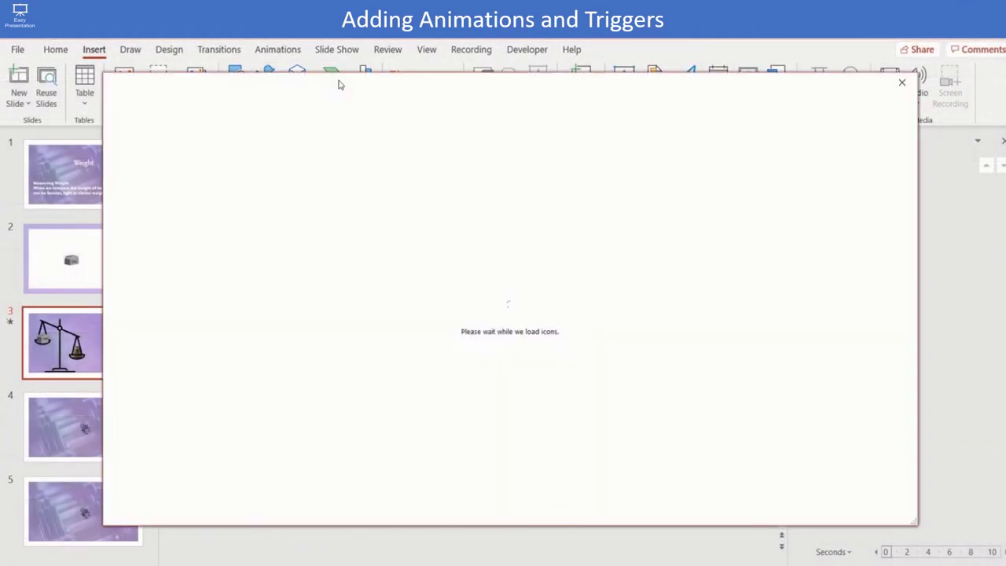
left_click(326, 124)
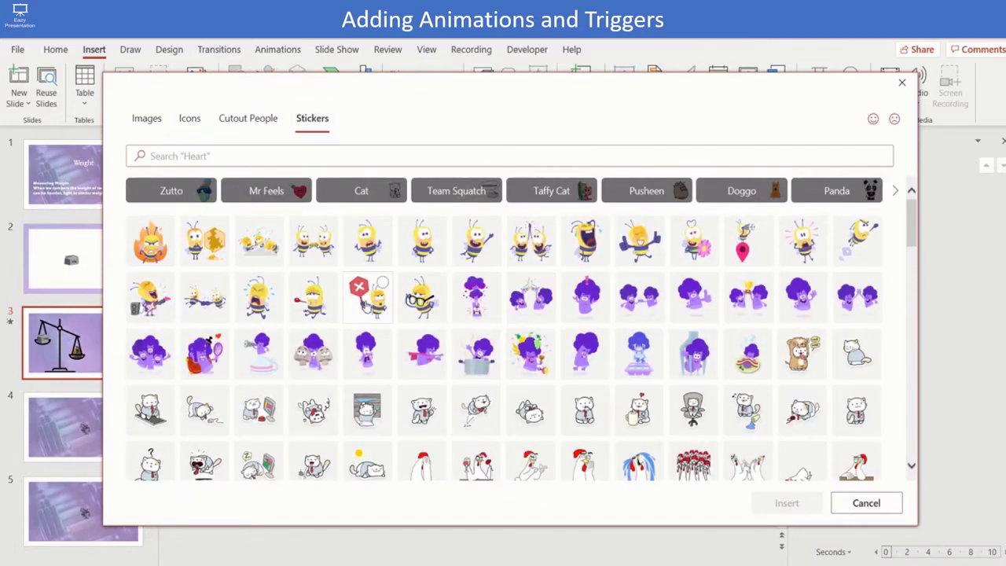
left_click(369, 305)
scroll(785, 353, "down", 3)
left_click(857, 318)
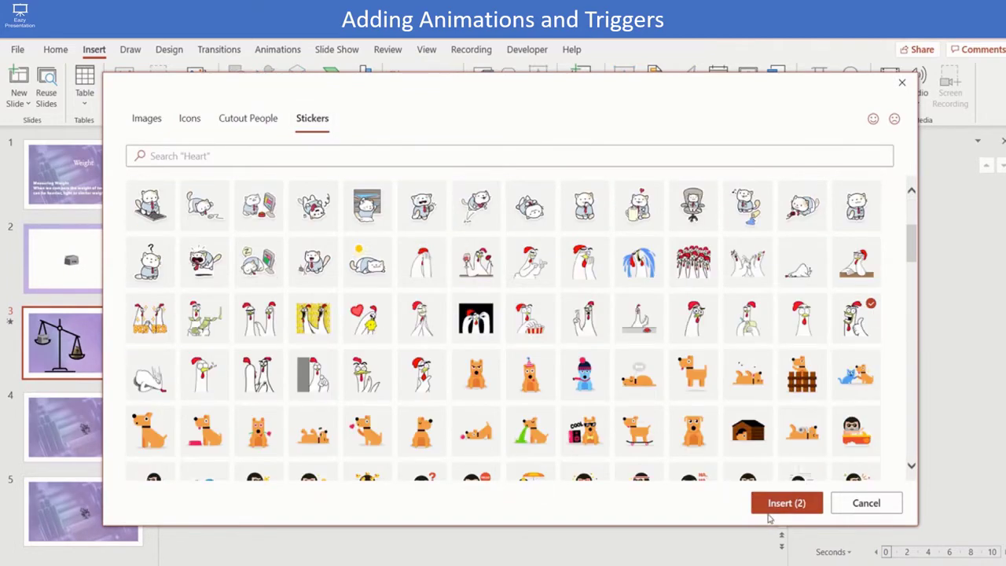
left_click(783, 507)
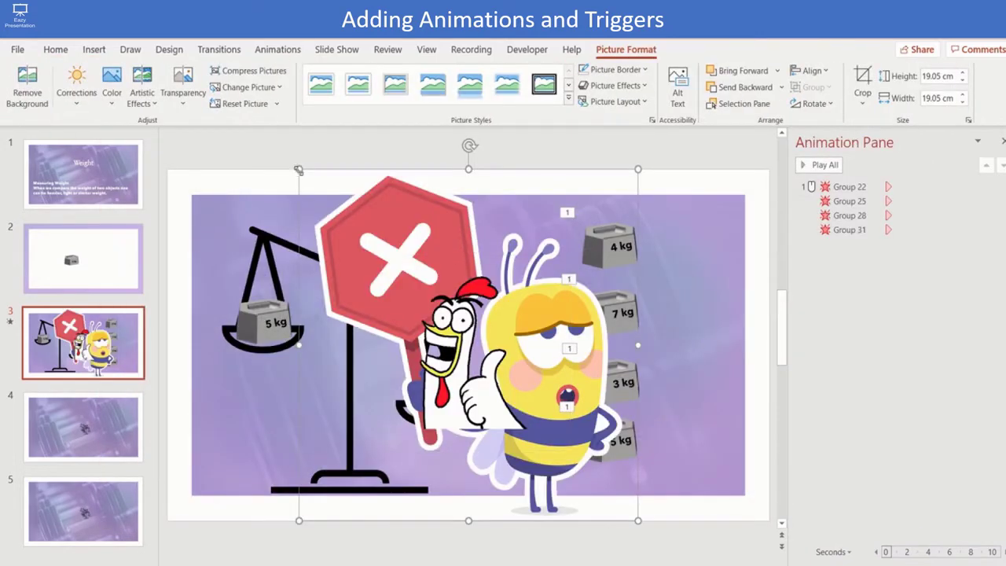
Shrink the bee sticker to 2.78 cm over the column's 5 kg block and the chicken sticker to 3 cm over the 7 kg block
left_click_drag(298, 170, 606, 465)
left_click_drag(624, 506, 623, 451)
left_click_drag(580, 411, 586, 418)
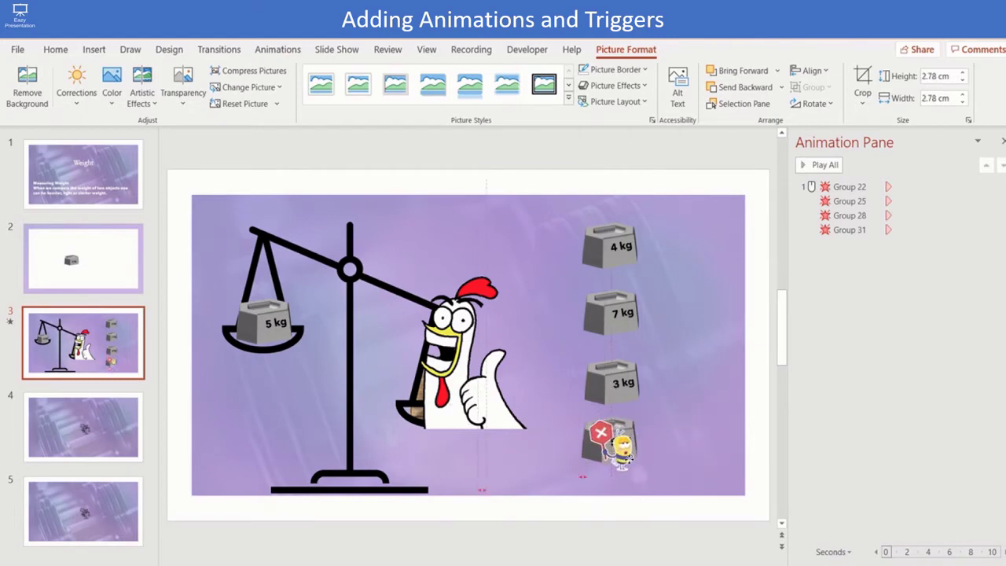
left_click(569, 349)
left_click_drag(379, 252, 641, 283)
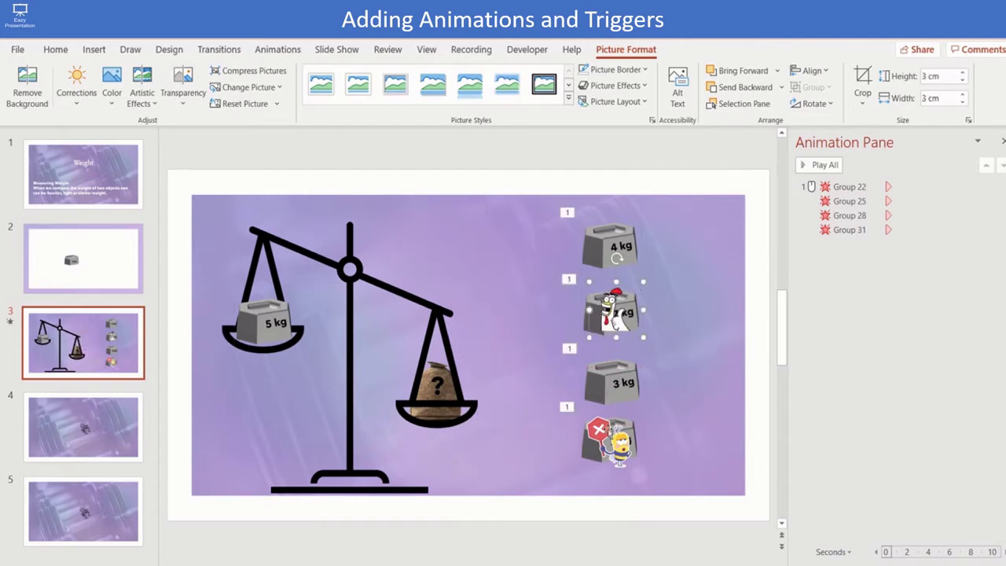
Apply the Appear entrance animation to the bee sticker
left_click(620, 444)
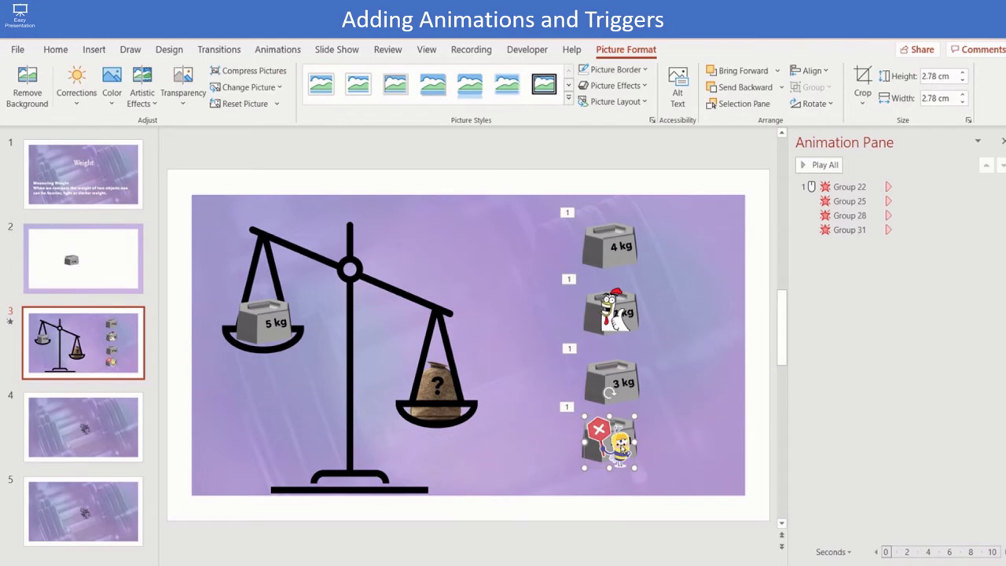
right_click(621, 446)
key("Escape")
left_click(277, 49)
left_click(130, 88)
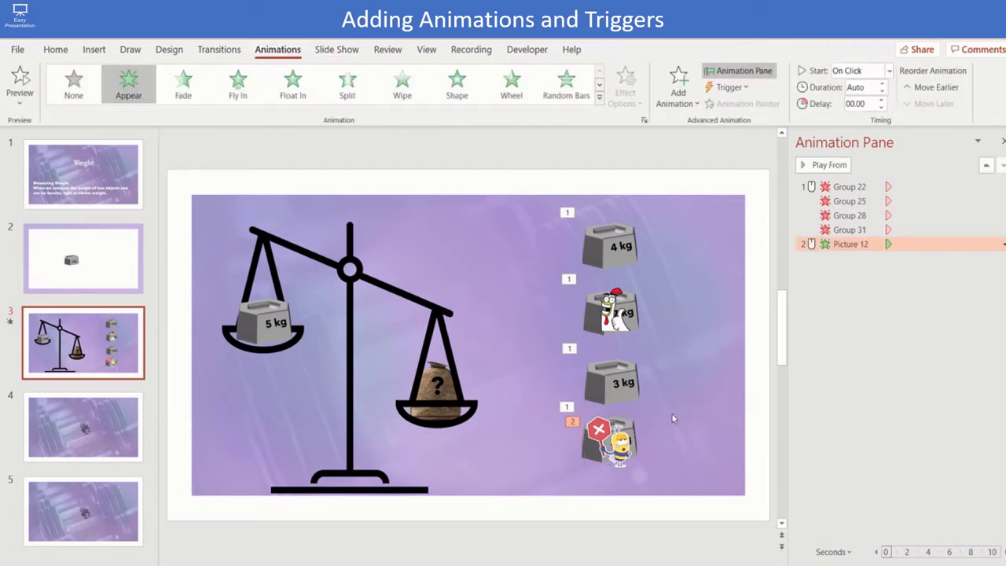
Set the bee's Appear animation to trigger on click of Picture 12
left_click(727, 87)
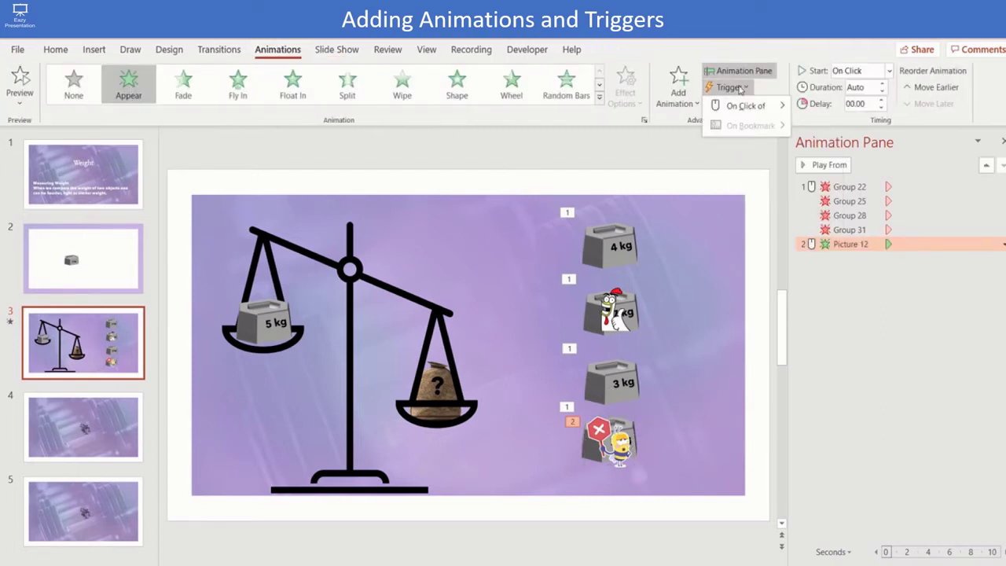
mouse_move(737, 112)
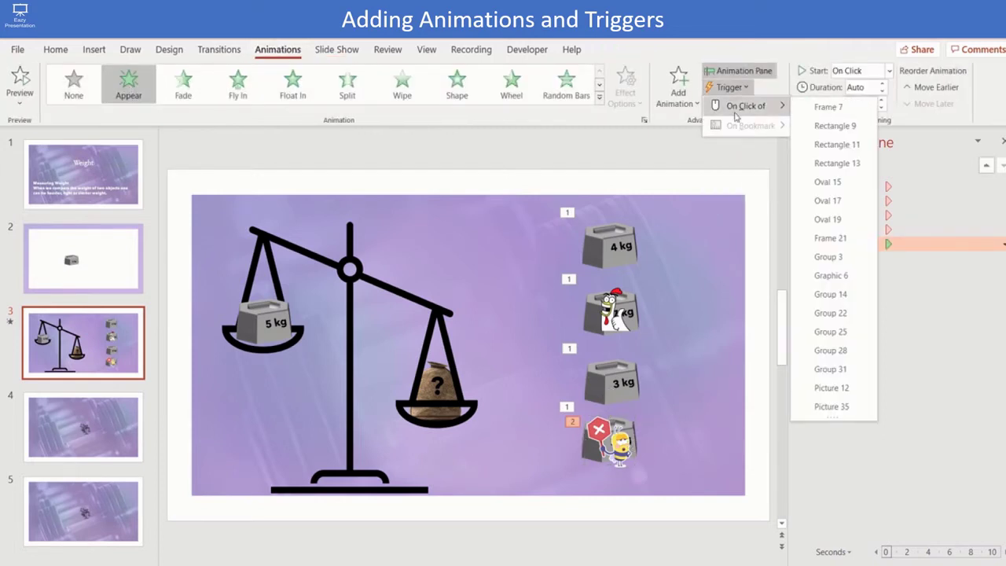
left_click(836, 388)
left_click(835, 264)
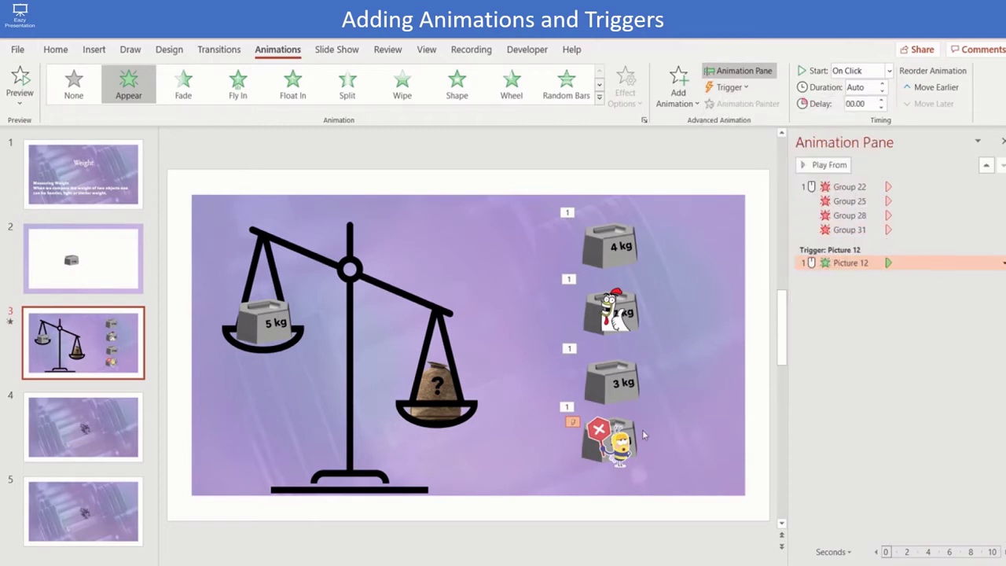
Move the column's 5 kg block Disappear animation (Group 31) below the bee's animation under the Picture 12 trigger
left_click(572, 490)
left_click(567, 408)
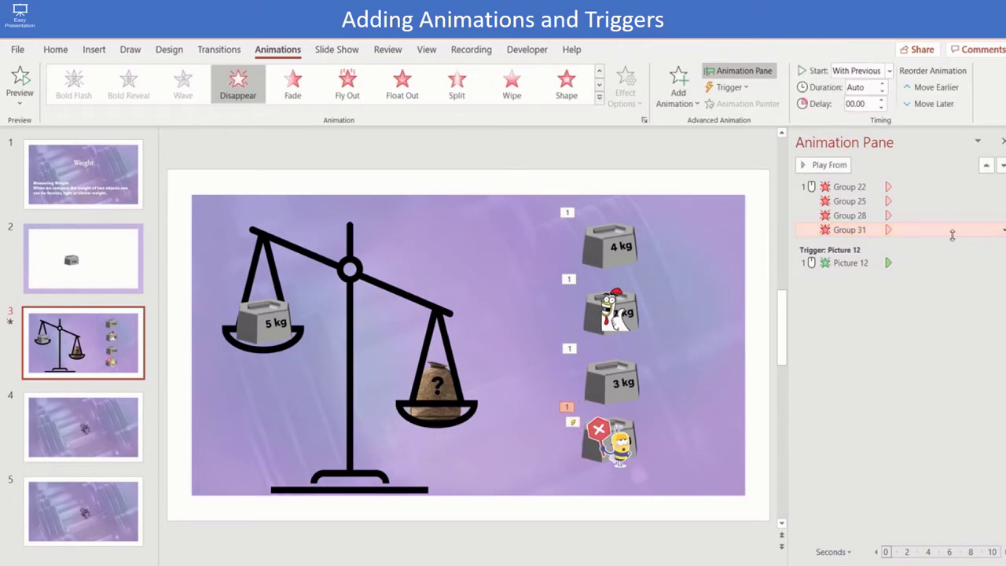
left_click_drag(952, 234, 933, 294)
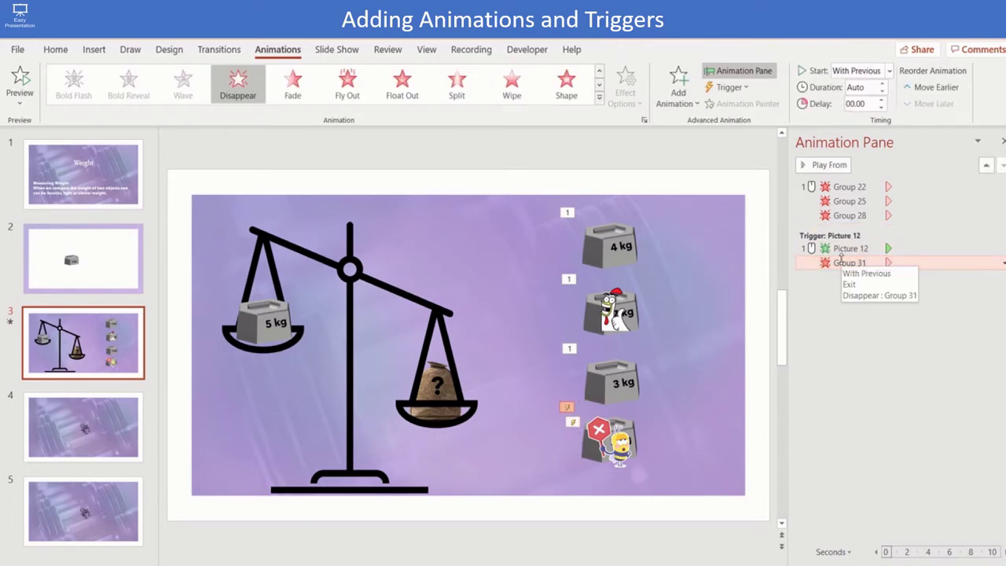
Play the slide show from the current slide and test the trigger on the column's 5 kg block
left_click(336, 49)
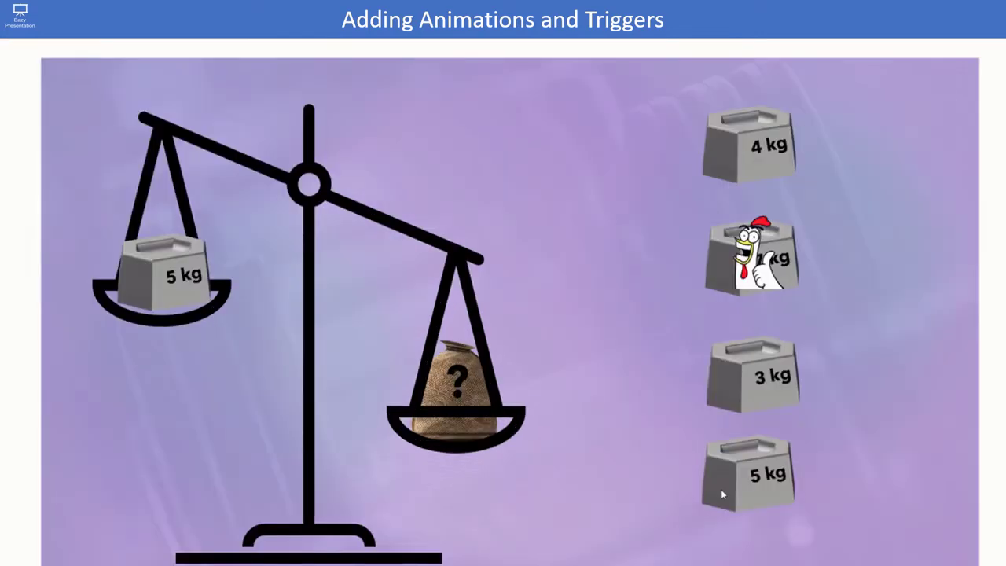
left_click(752, 480)
key("Escape")
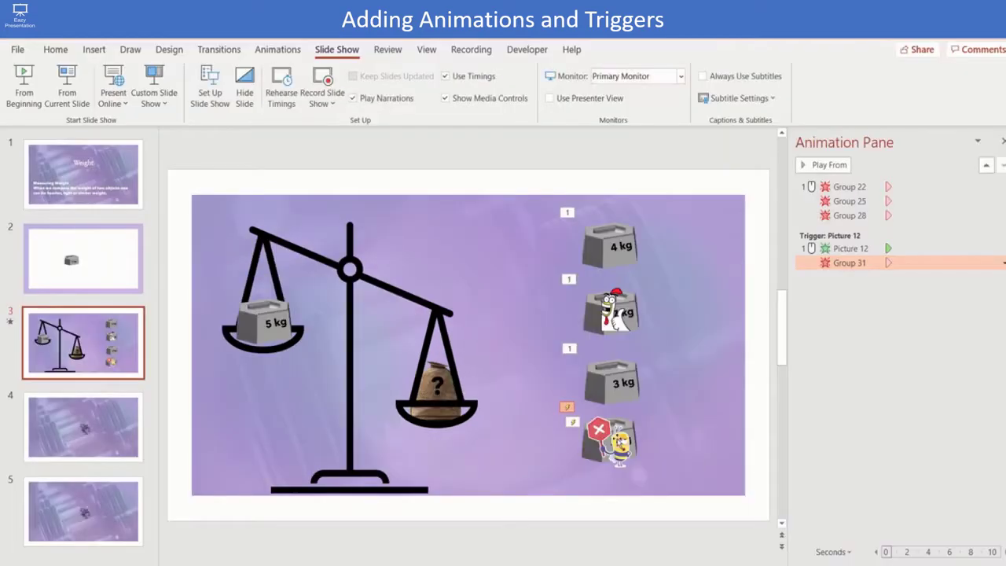
Set the Picture 12 and Group 31 animations to trigger on click of Group 31
left_click(850, 248)
left_click(850, 262, "shift")
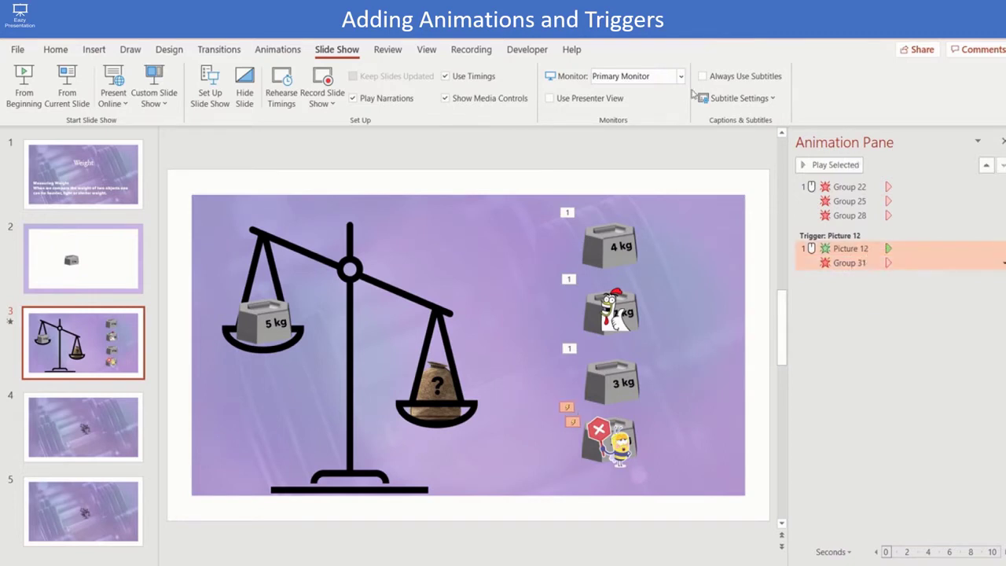
left_click(277, 48)
left_click(729, 87)
mouse_move(751, 110)
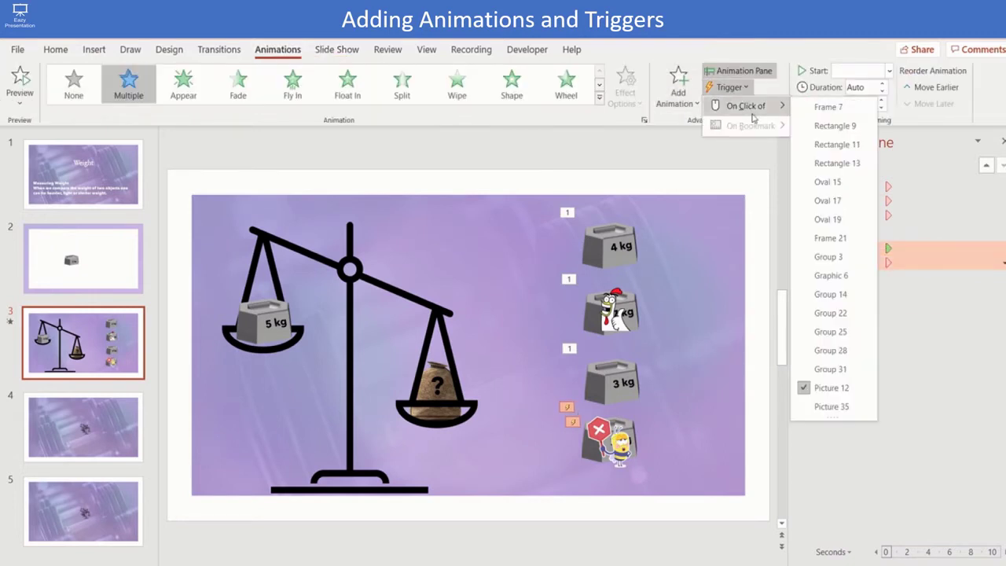
left_click(830, 369)
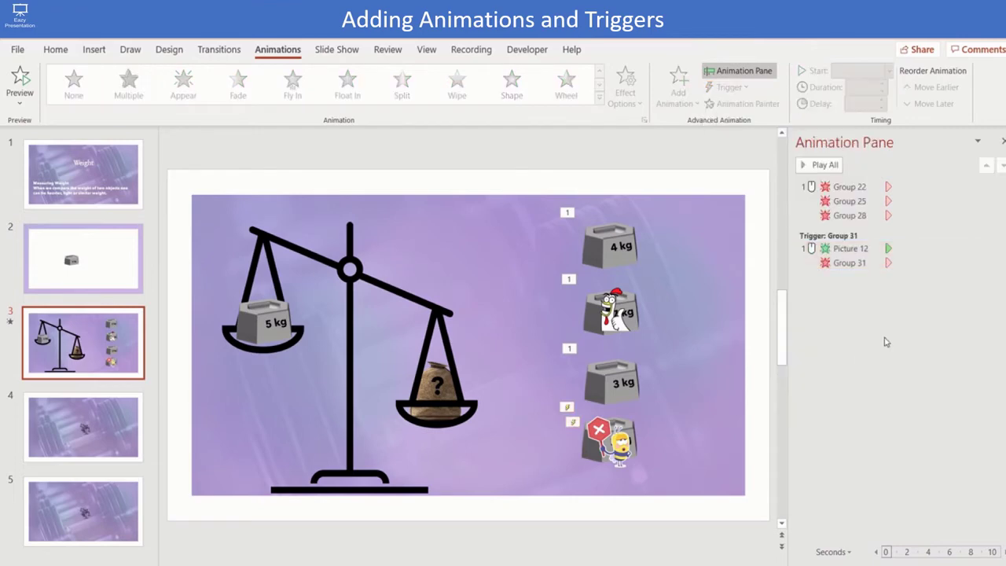
Play the slide show from the current slide, test the column's 5 kg block, and return to editing
left_click(336, 48)
left_click(67, 83)
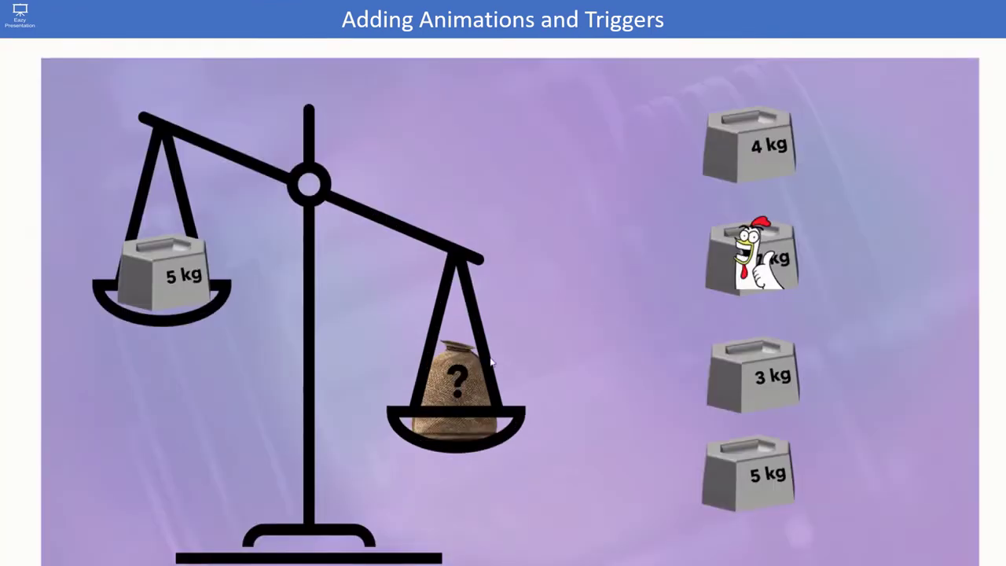
left_click(773, 476)
key("Escape")
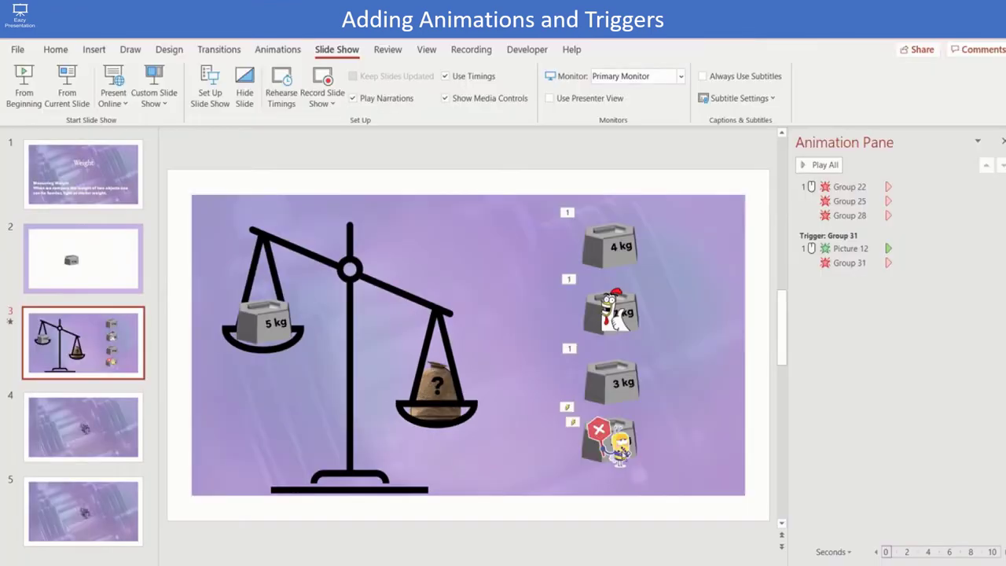
Duplicate the bee sticker and place the copy over the right part of the 3 kg block
left_click(620, 447)
key("ctrl+d")
left_click_drag(620, 454, 614, 377)
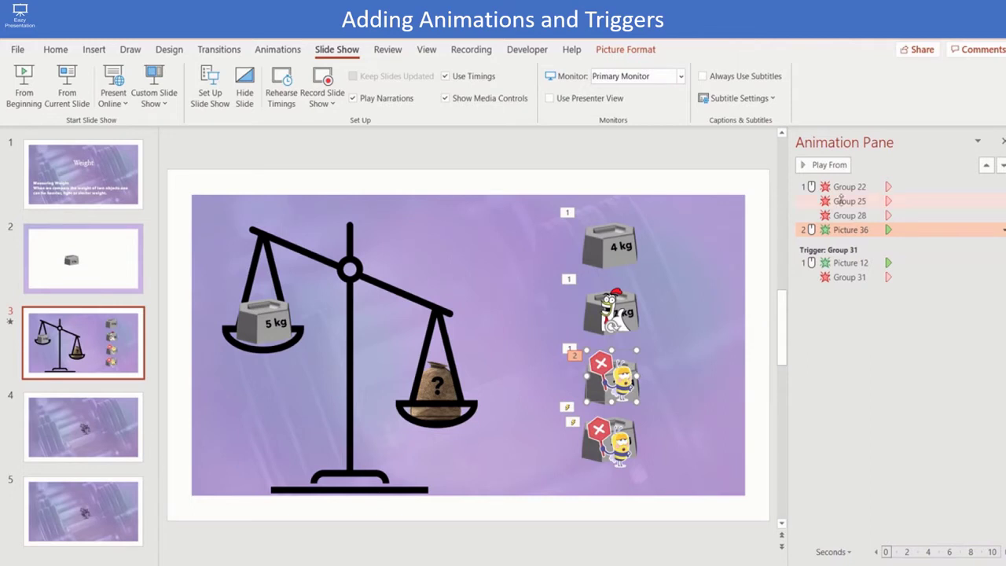
left_click_drag(612, 377, 629, 379)
Set the Group 28 and Picture 36 animations to trigger on click of Group 28
left_click(849, 215)
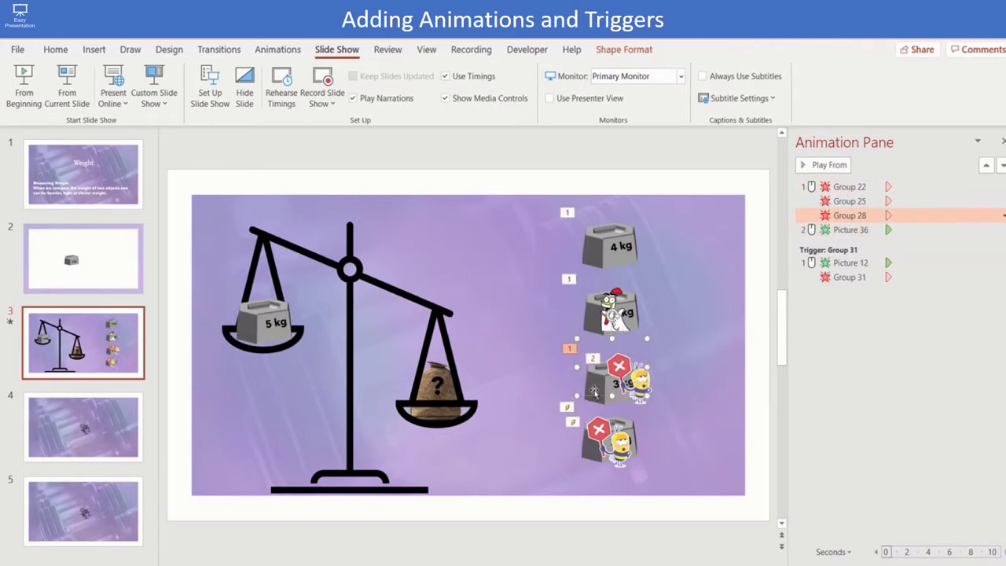
left_click(849, 228, "shift")
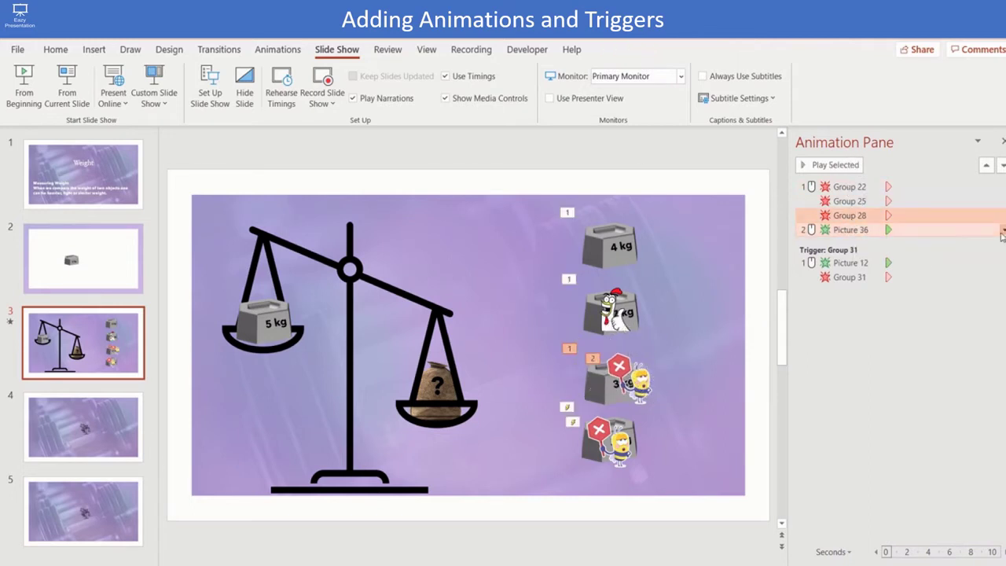
left_click(1002, 230)
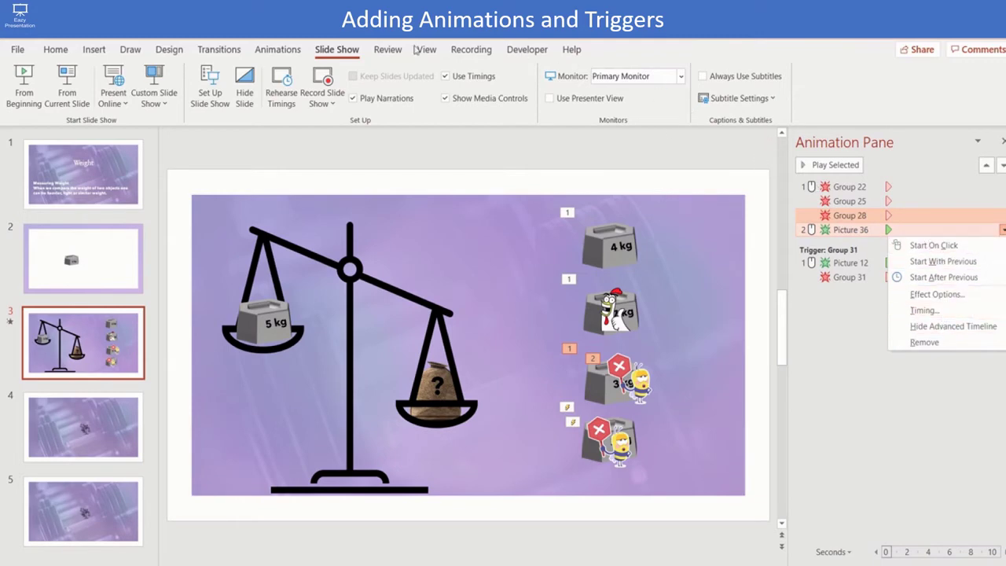
left_click(297, 49)
left_click(746, 88)
mouse_move(738, 104)
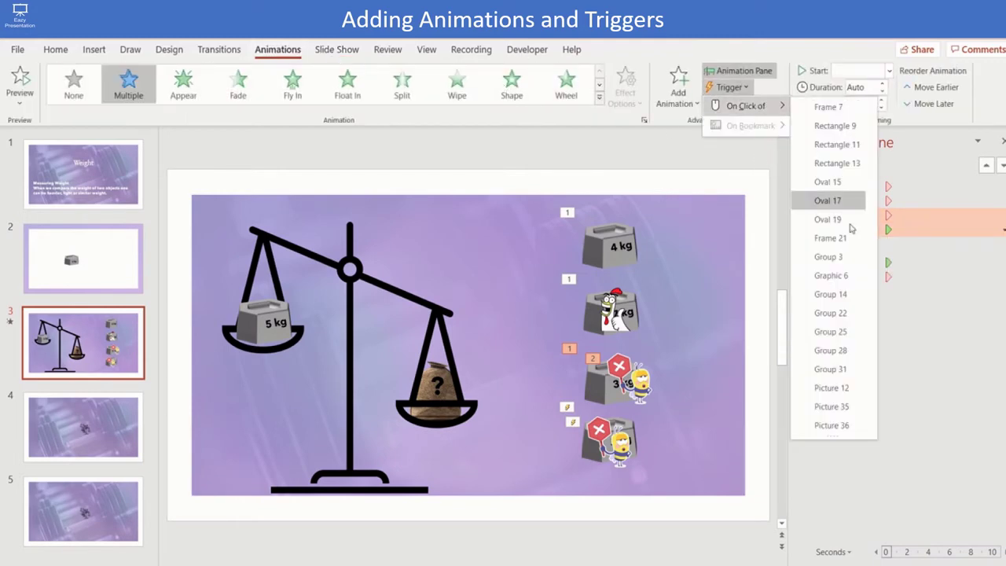
left_click(825, 366)
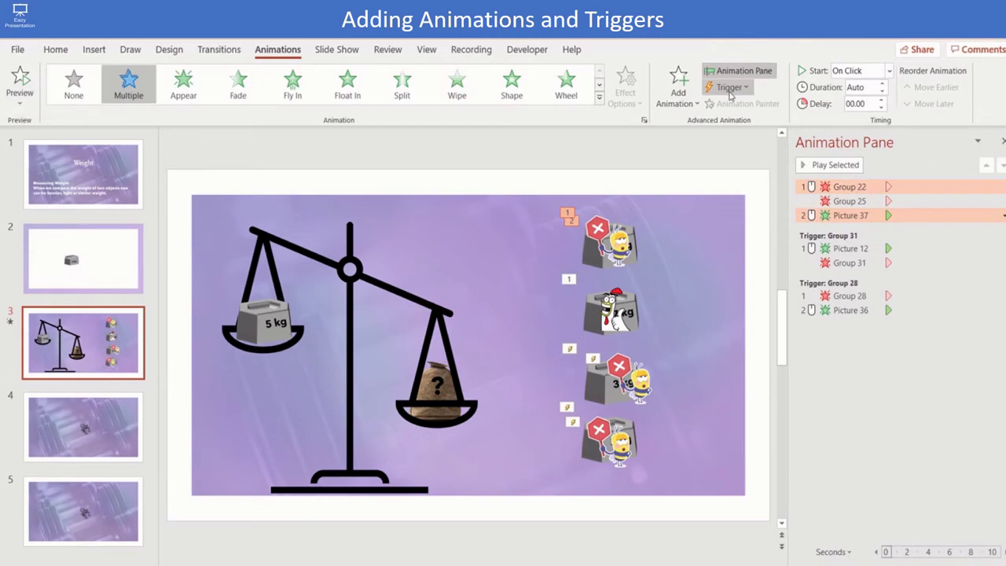
Set the Group 22 and Picture 37 animations to trigger on click of Group 22
left_click(729, 87)
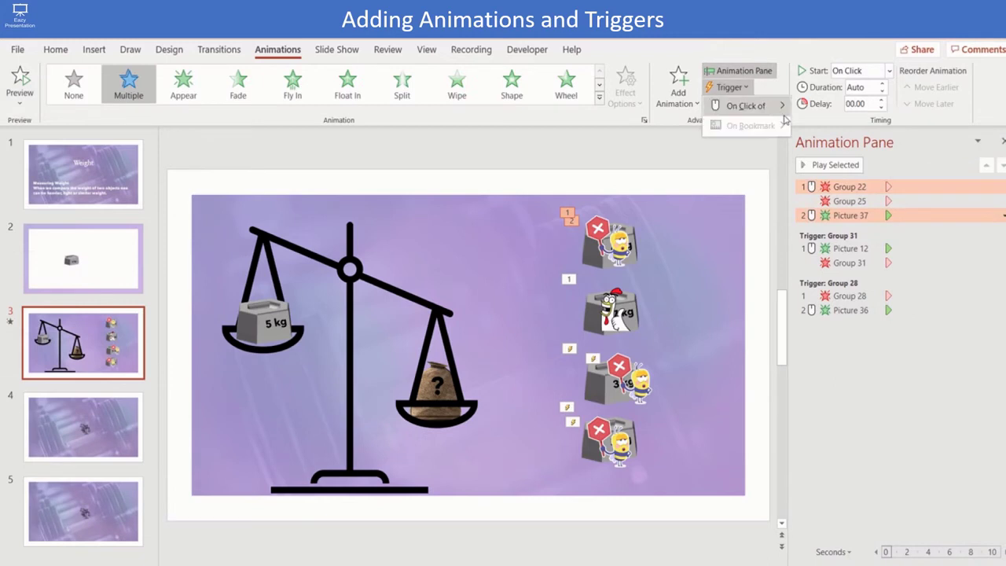
mouse_move(741, 101)
left_click(833, 314)
Apply the Appear entrance to the rooster sticker and trigger it, together with Group 25, on click of Group 25
left_click(620, 314)
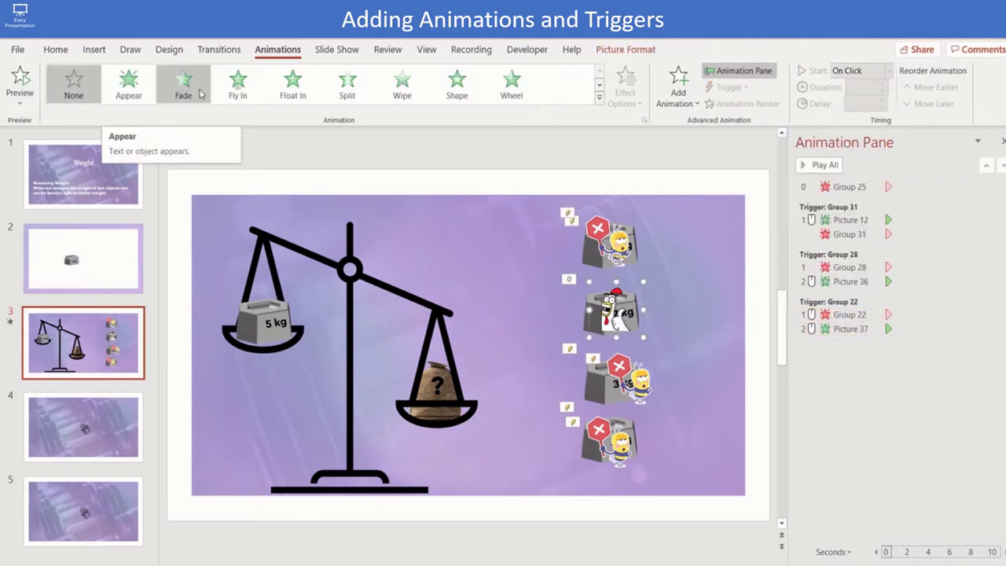
left_click(128, 82)
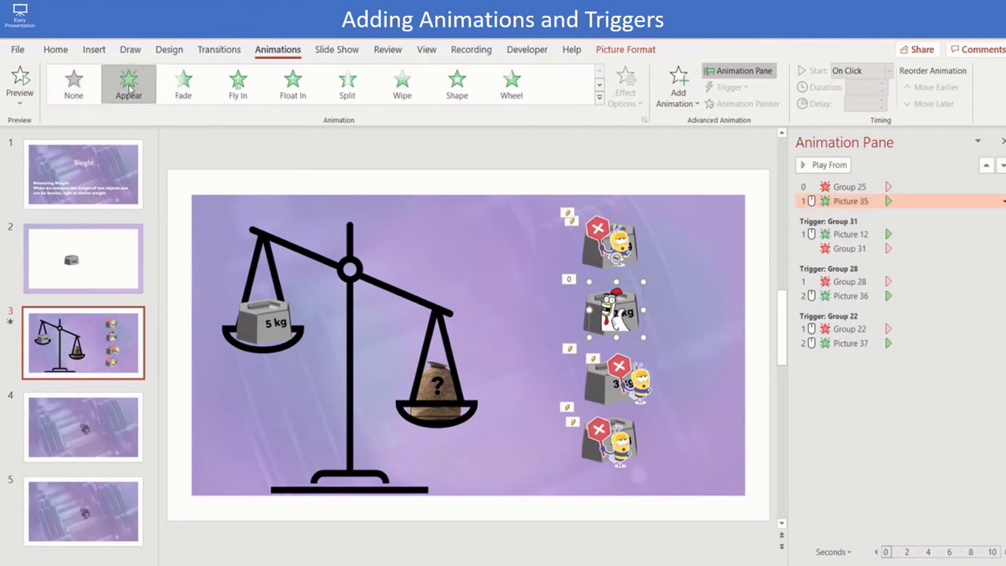
left_click(865, 185, "ctrl")
left_click(729, 87)
mouse_move(743, 105)
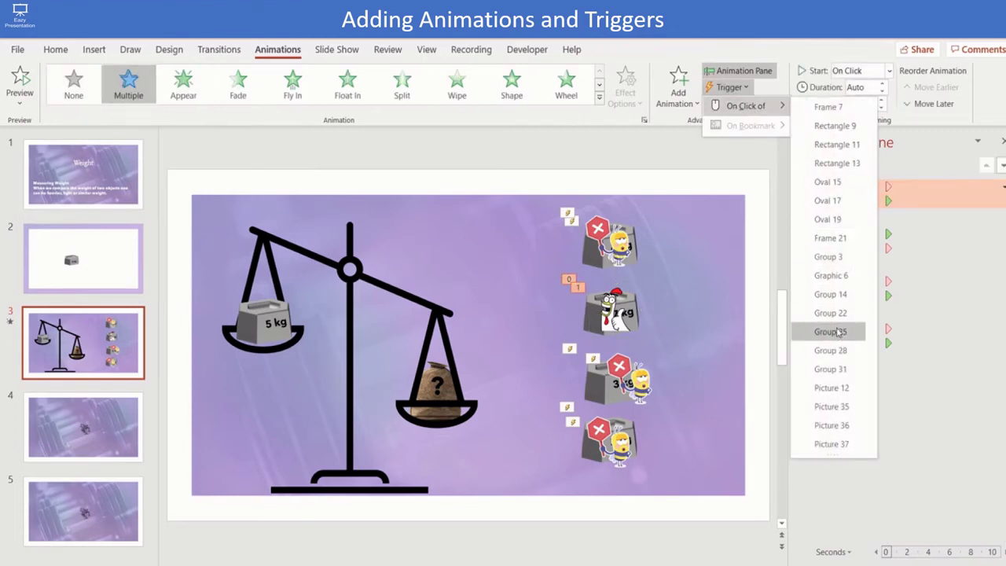
left_click(838, 333)
left_click(703, 269)
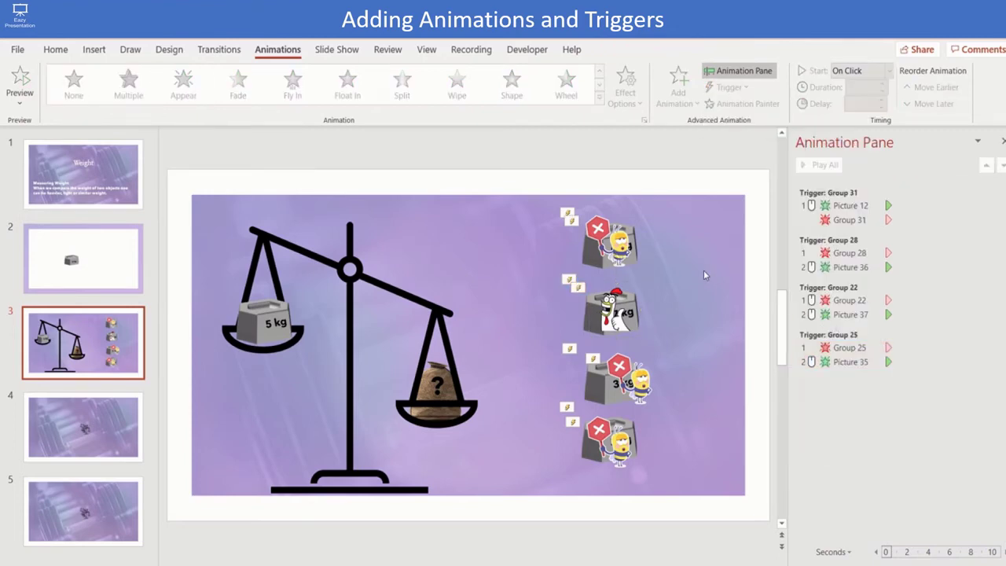
Review the triggered sticker and block animations and the start options of Group 25
left_click(861, 220)
left_click(877, 314)
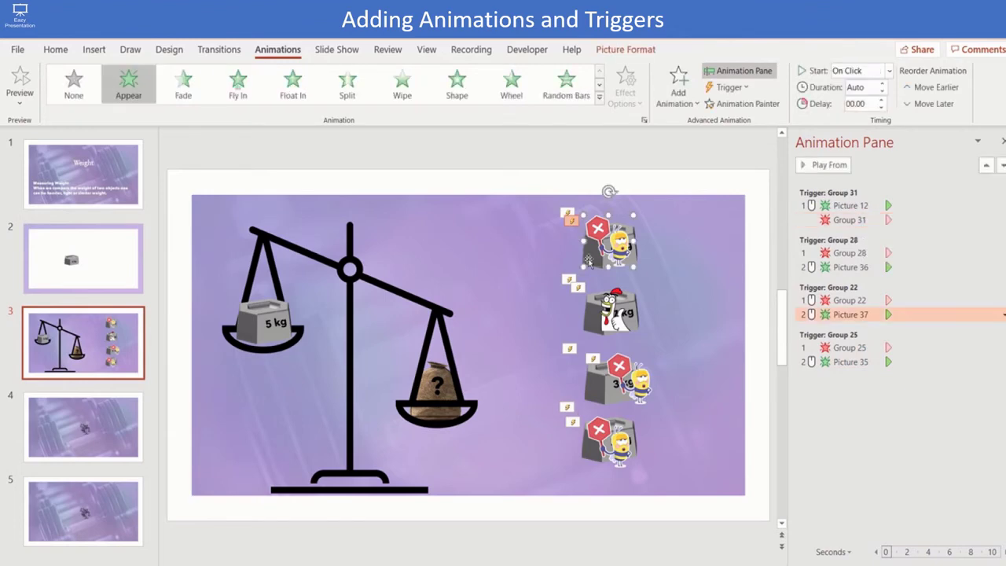
left_click(861, 301)
left_click(861, 265)
left_click(859, 253)
left_click(863, 220)
left_click(855, 348)
right_click(857, 347)
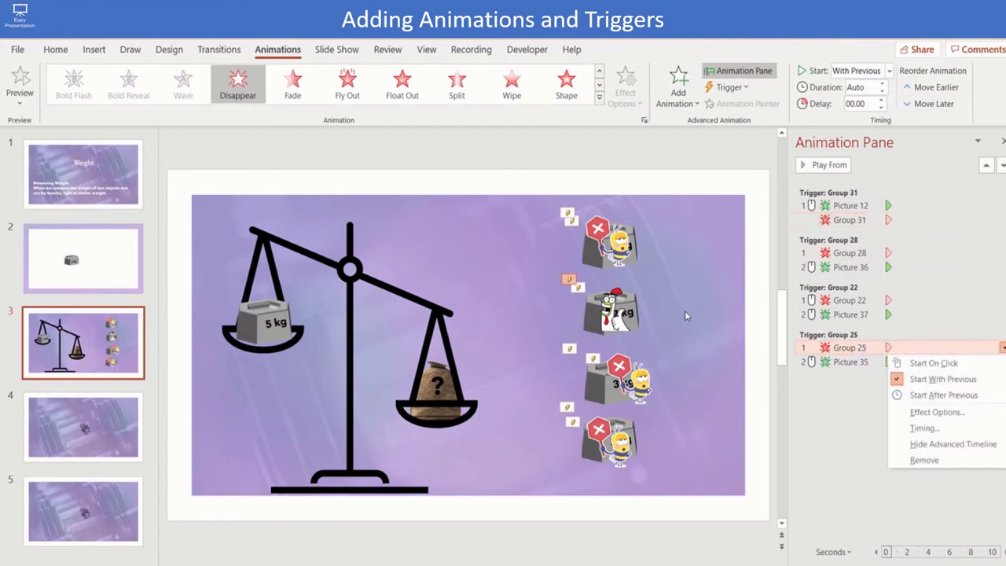
Move the rooster sticker aside from the 7 kg label and duplicate the 7 kg block, placing the copy just below the mystery sack
left_click(640, 313)
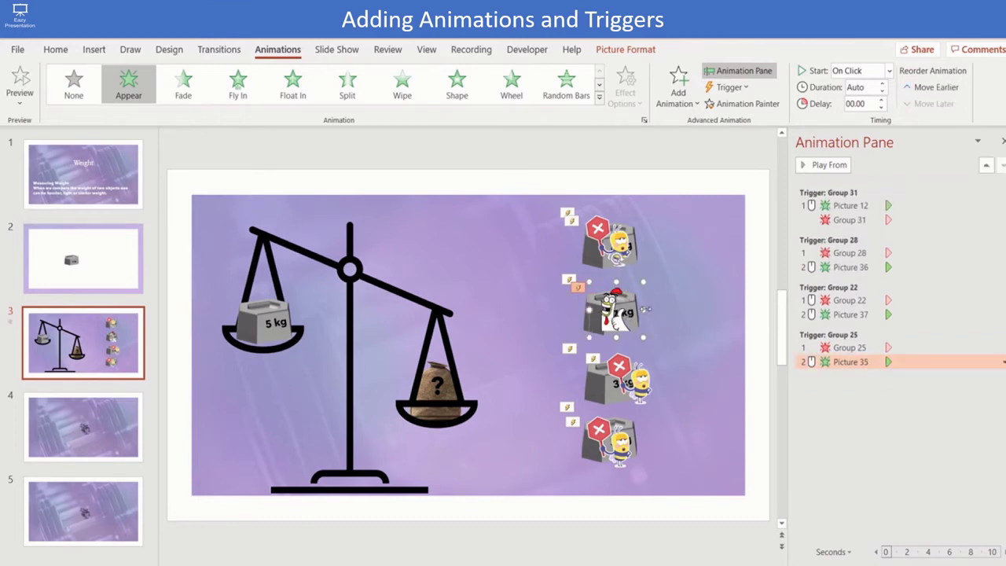
left_click_drag(625, 312, 499, 312)
left_click(602, 321)
key("ctrl+d")
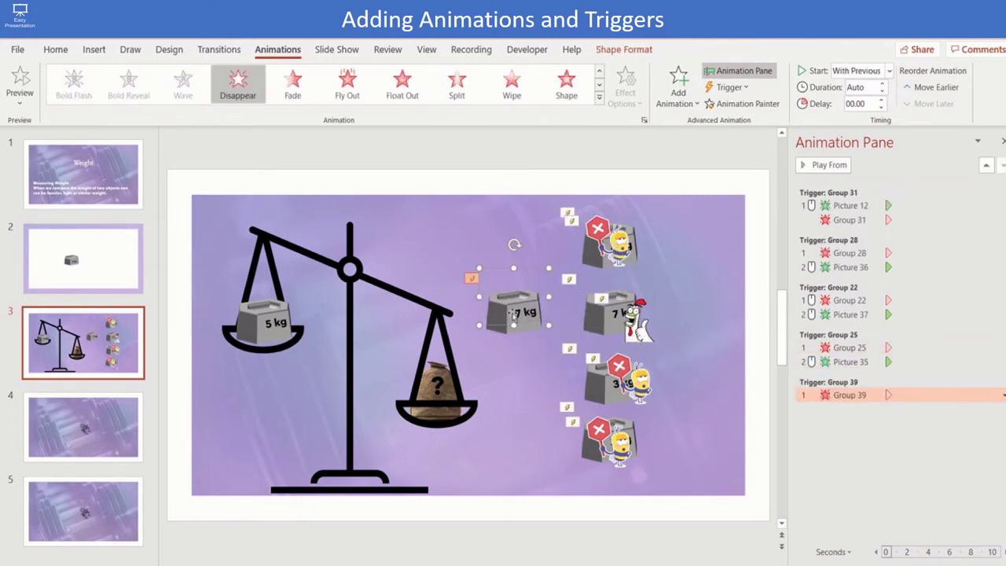
left_click_drag(492, 314, 457, 425)
Apply the Fade exit animation to the mystery sack group
left_click(444, 386)
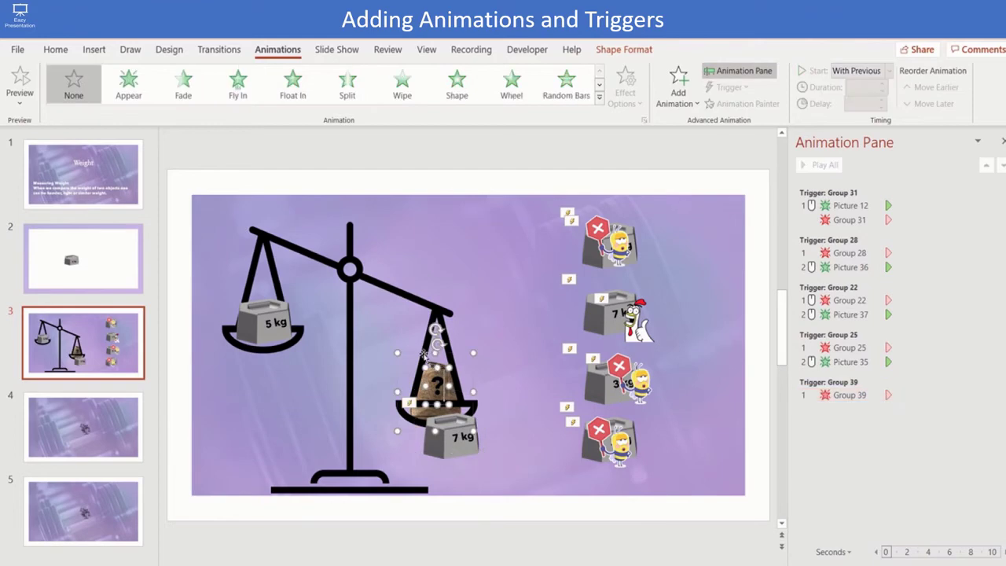
left_click(598, 98)
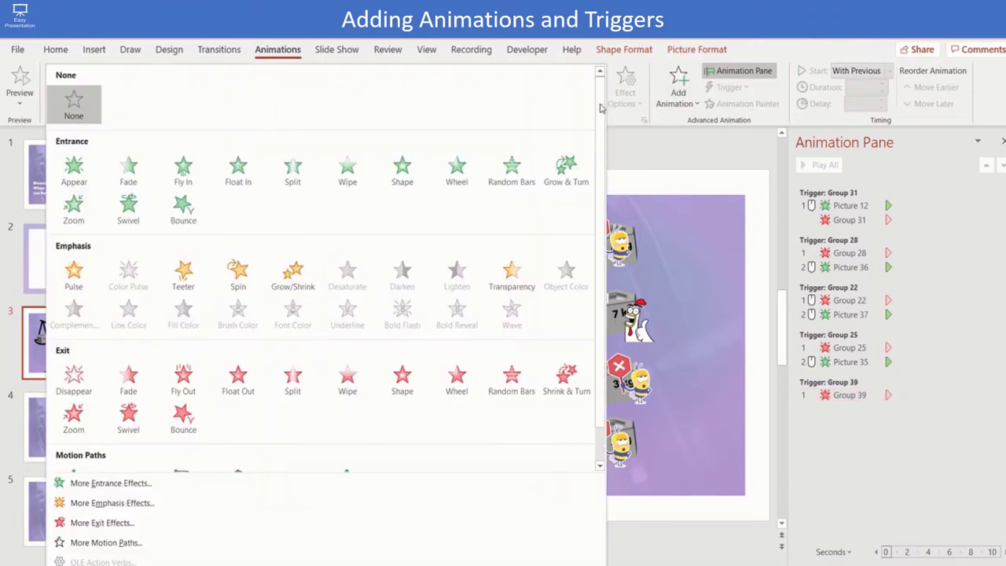
left_click(128, 377)
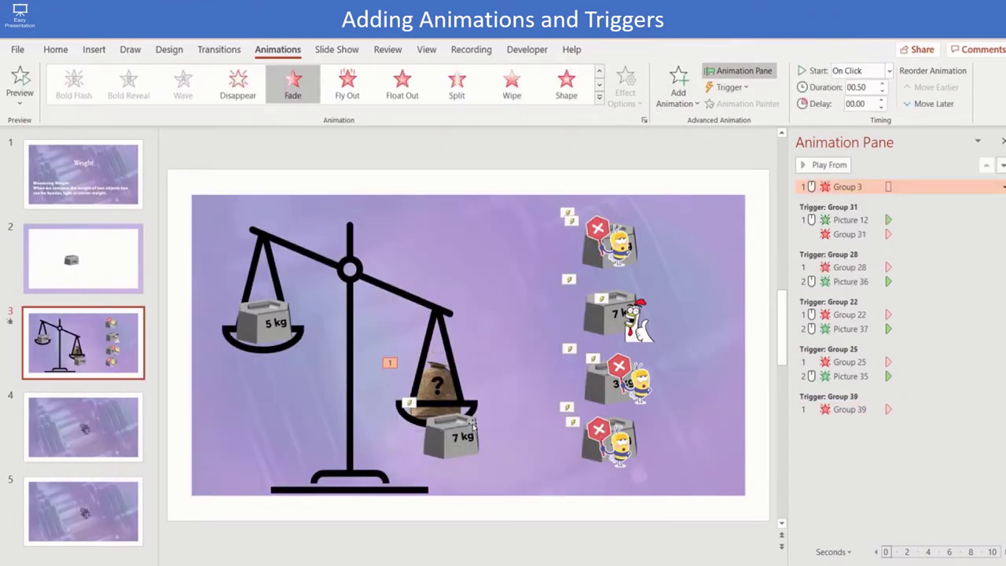
Place the copied 7 kg block over the mystery sack on the pan and apply the Fade entrance animation to it
left_click(438, 436)
left_click_drag(434, 438, 419, 399)
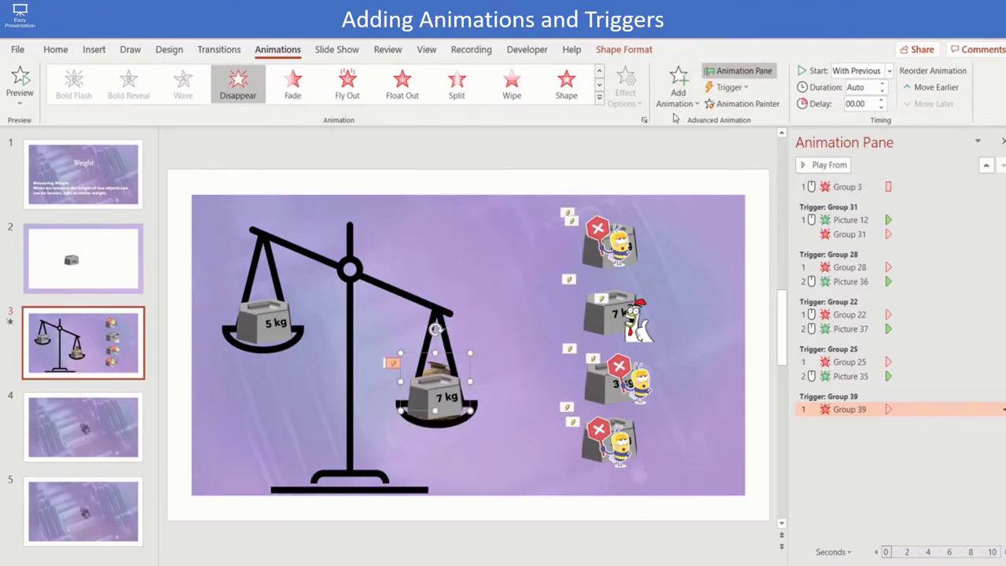
left_click(601, 99)
left_click(130, 173)
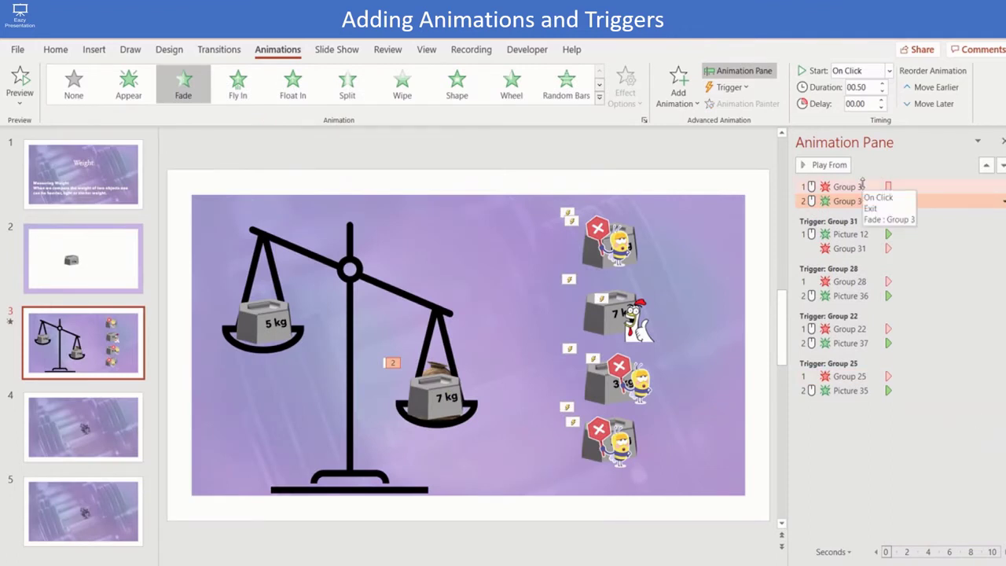
Move the Group 3 and Group 39 fade animations below Picture 35 under the Group 25 trigger
left_click(617, 314)
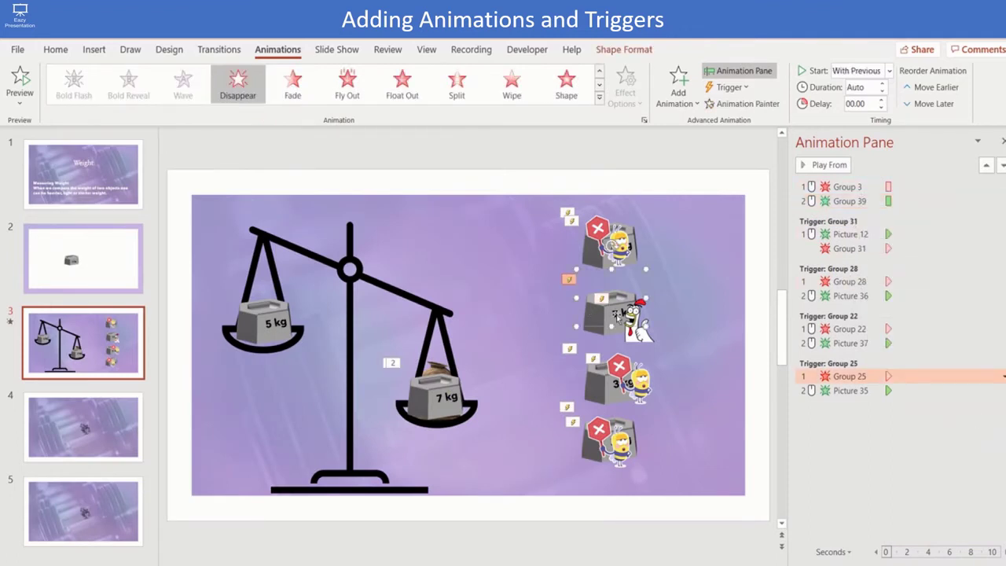
left_click_drag(844, 203, 852, 398)
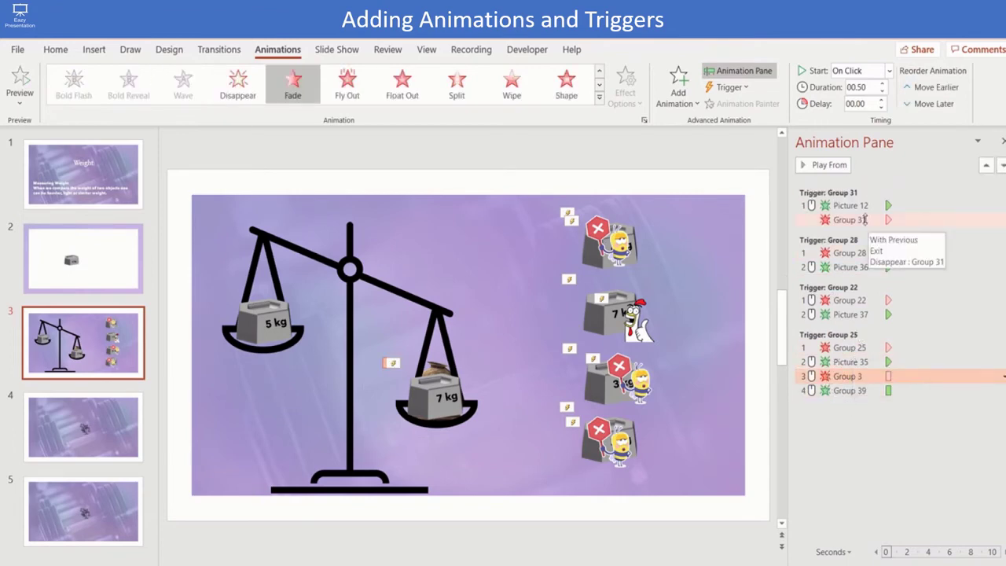
Move Group 31 ahead of Picture 12 under its trigger, starting Group 31 on click and Picture 12 with previous
left_click(854, 220)
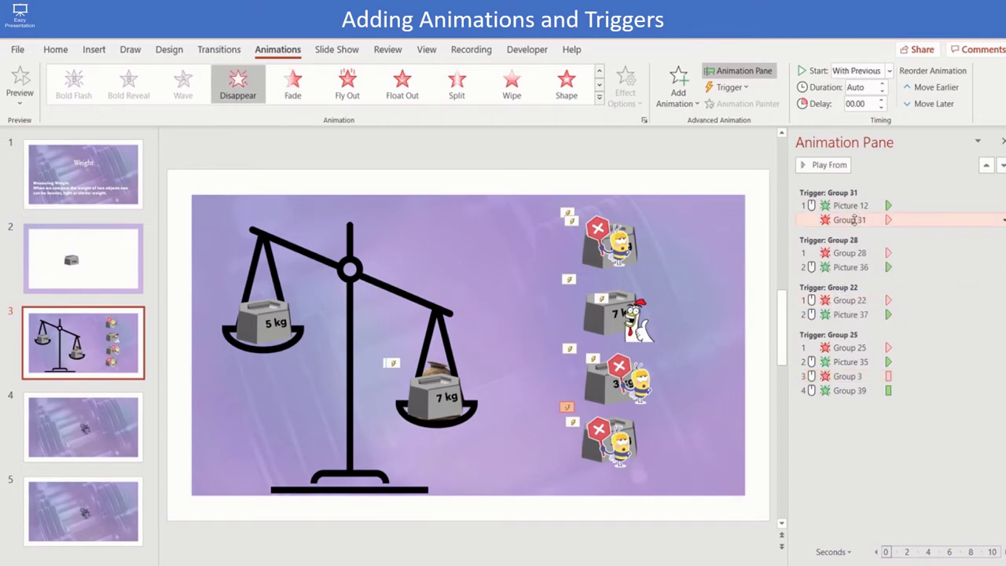
left_click_drag(854, 220, 852, 203)
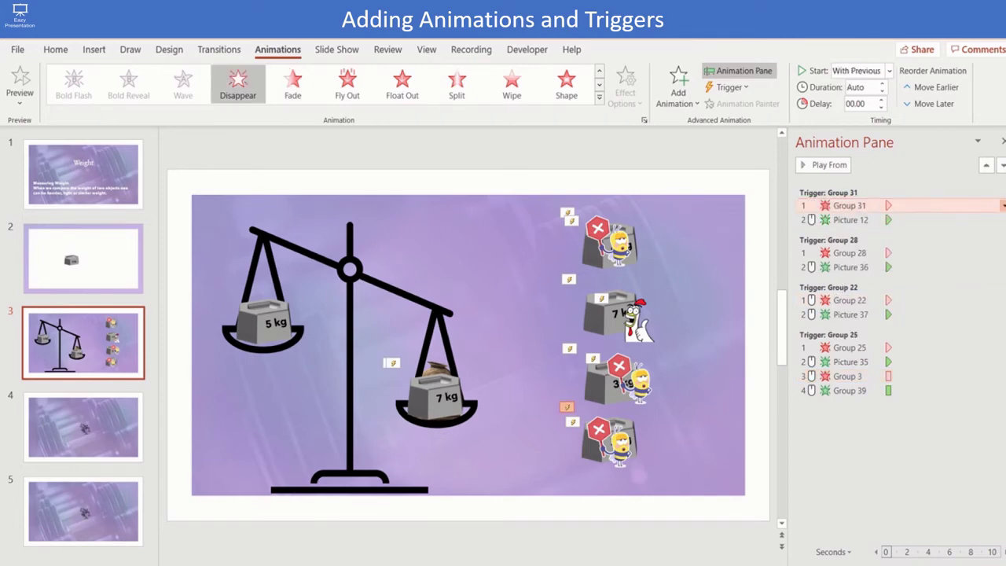
left_click(1002, 205)
left_click(882, 222)
left_click(1002, 220)
left_click(942, 252)
Set Picture 36 to start with previous and Group 28 to start on click
left_click(854, 267)
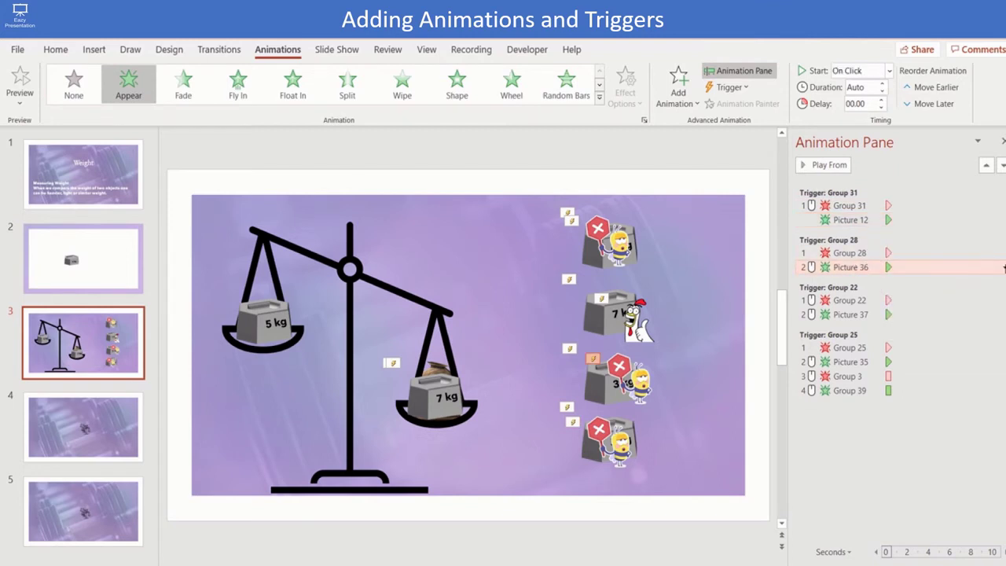
left_click(1002, 267)
left_click(872, 299)
left_click(932, 254)
left_click(1001, 252)
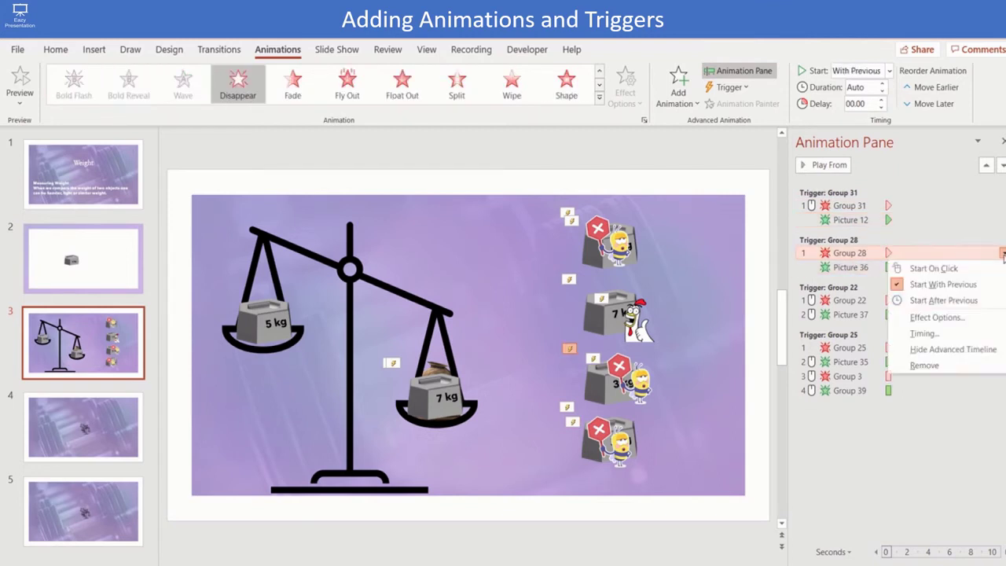
left_click(952, 269)
Set the Picture 37 animation under the Group 22 trigger to start with previous
left_click(856, 315)
left_click(1002, 315)
left_click(953, 346)
Under the Group 25 trigger, start Group 25 on click and Picture 35, Group 3 and Group 39 with previous
left_click(853, 348)
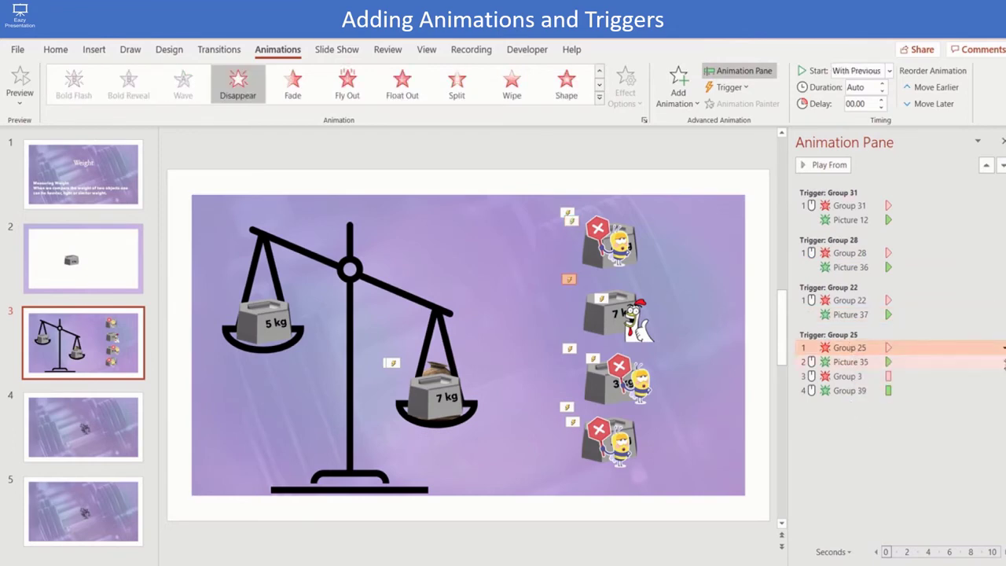
left_click(1003, 347)
left_click(951, 362)
left_click(902, 363)
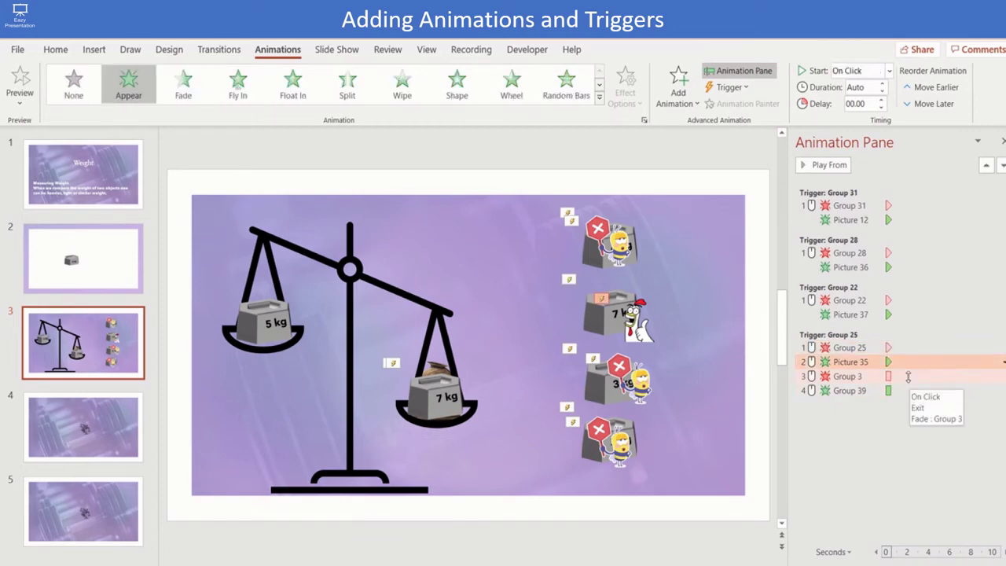
left_click(904, 391, "shift")
right_click(900, 393)
left_click(931, 417)
left_click(880, 435)
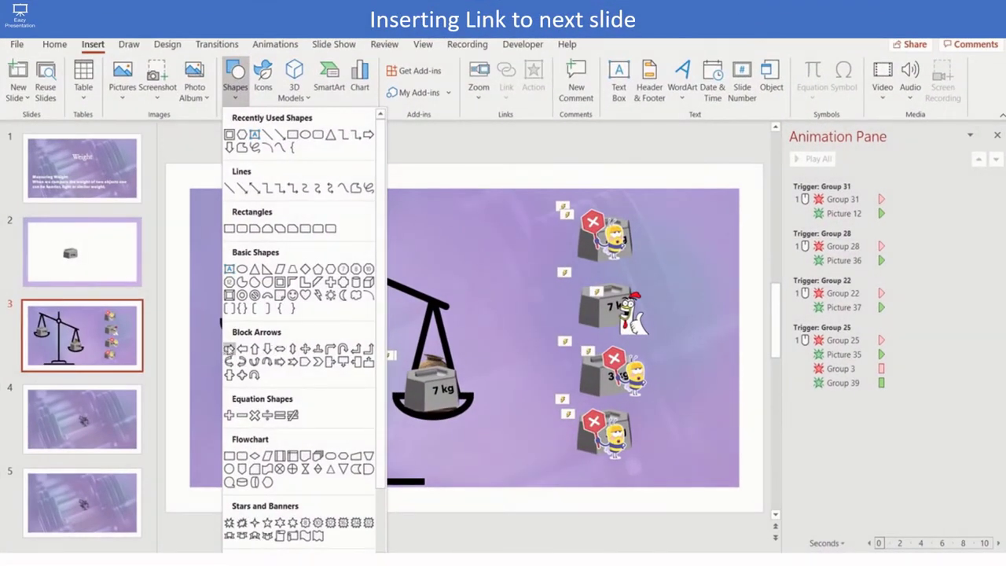
Draw a right block arrow about 4.12 by 2.04 cm in slide 3's lower-right corner, label it NEXT and hyperlink it to the next slide
left_click(228, 348)
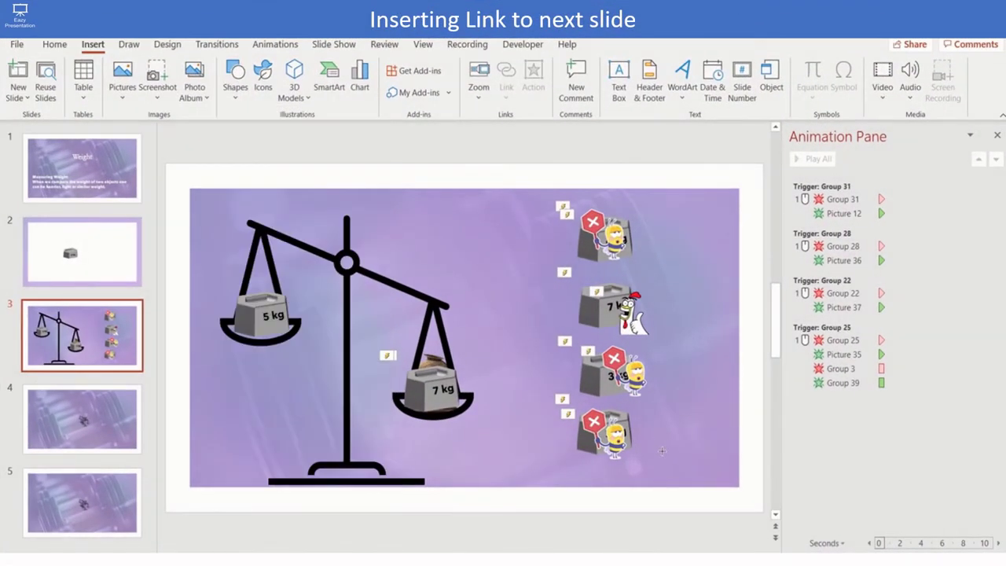
left_click_drag(661, 451, 732, 485)
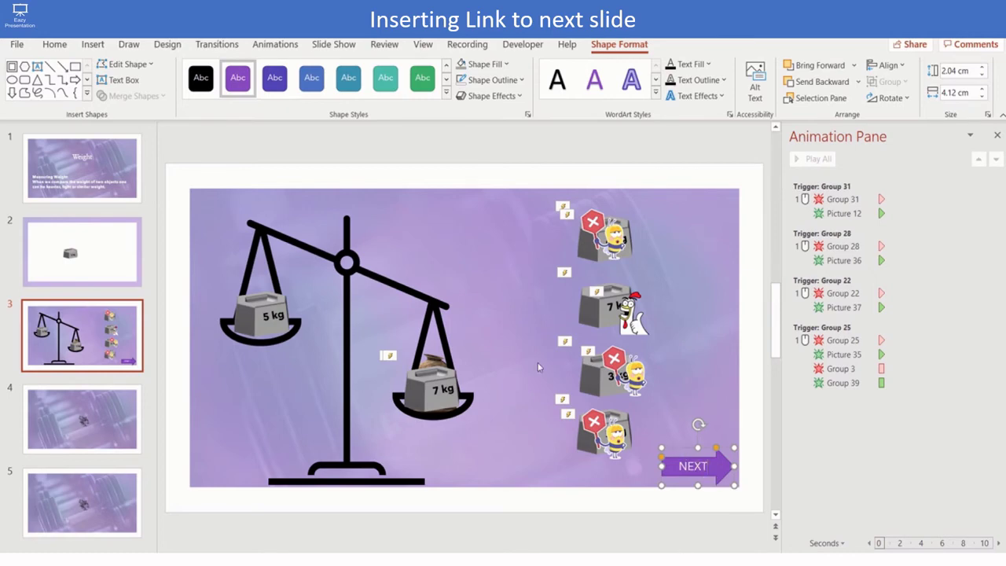
left_click(93, 44)
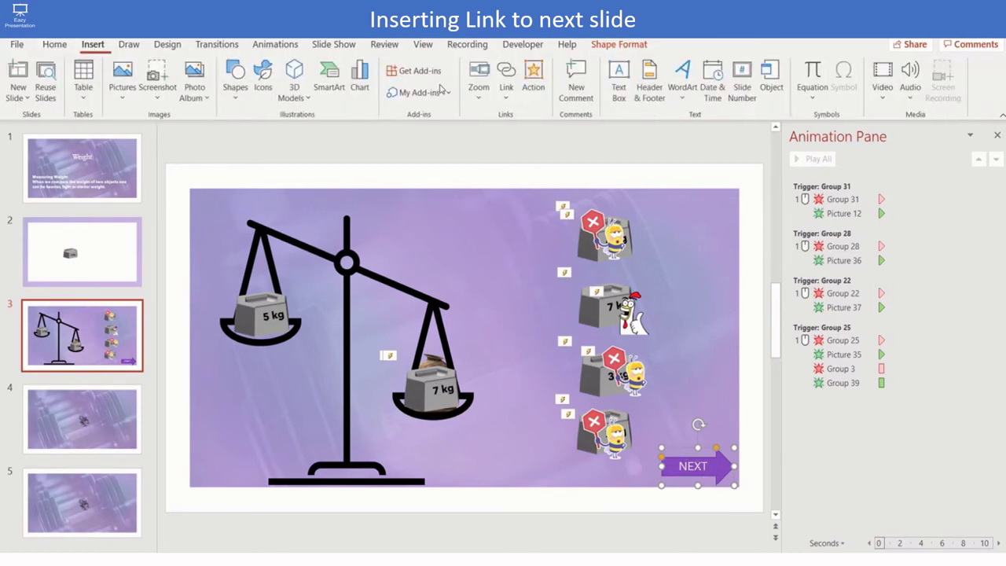
left_click(533, 78)
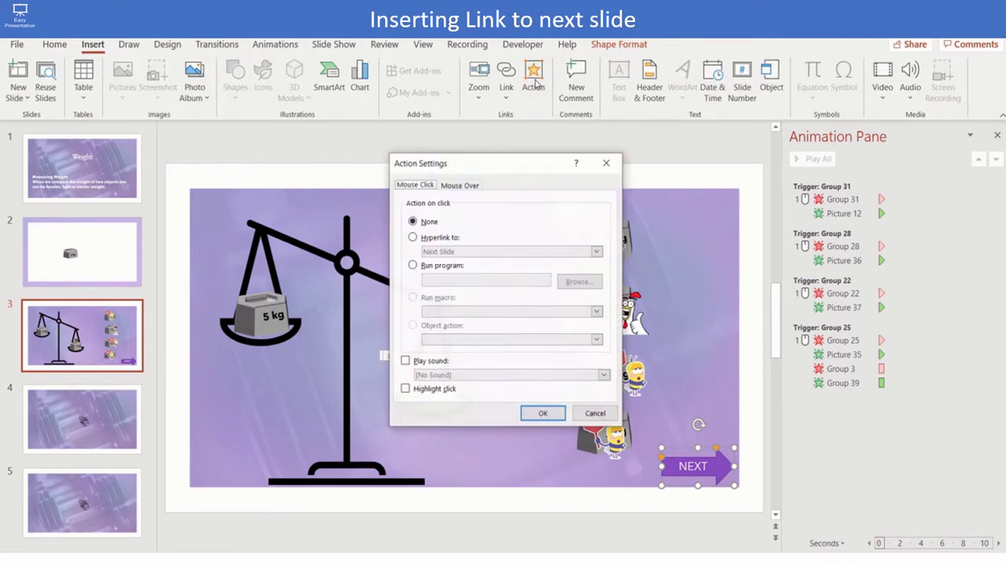
left_click(439, 238)
left_click(541, 414)
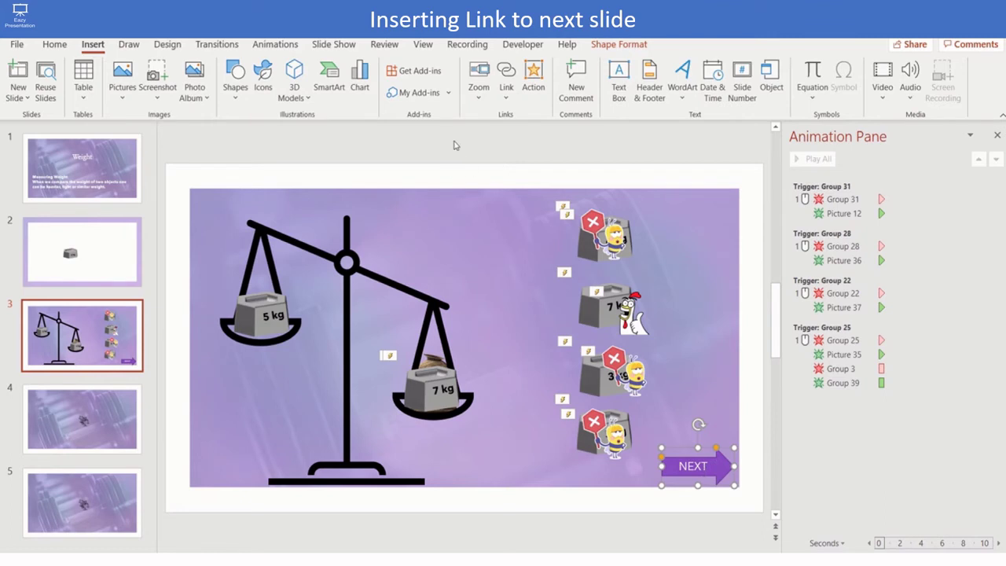
Add a Fade entrance to the NEXT arrow, placed last under the Group 25 trigger and starting with previous
left_click(272, 47)
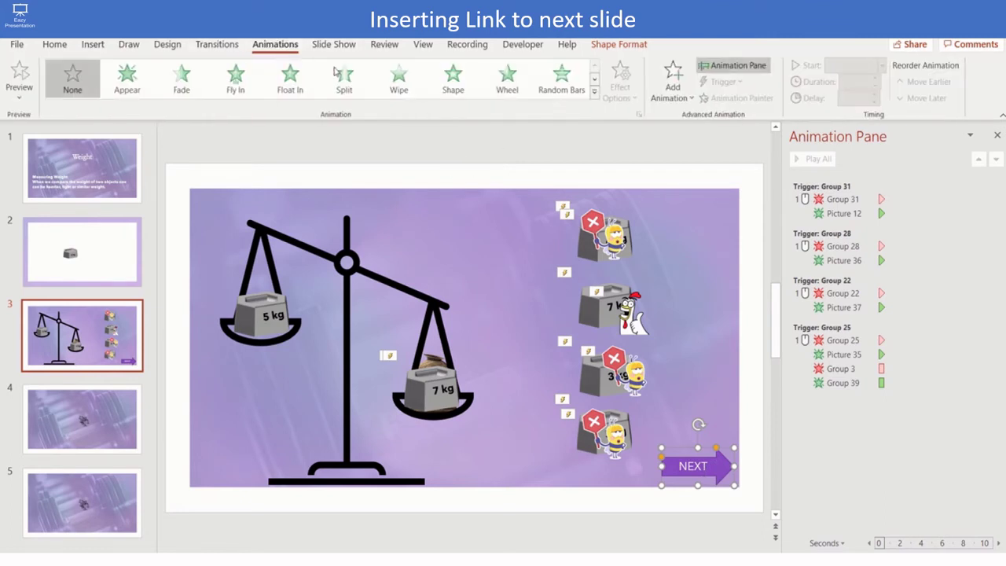
left_click(180, 83)
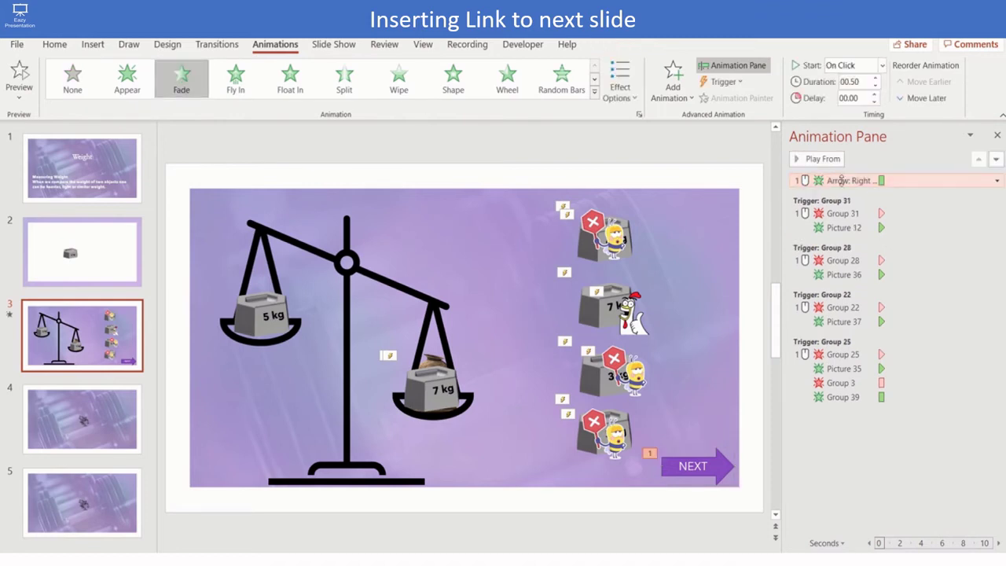
left_click_drag(841, 180, 853, 408)
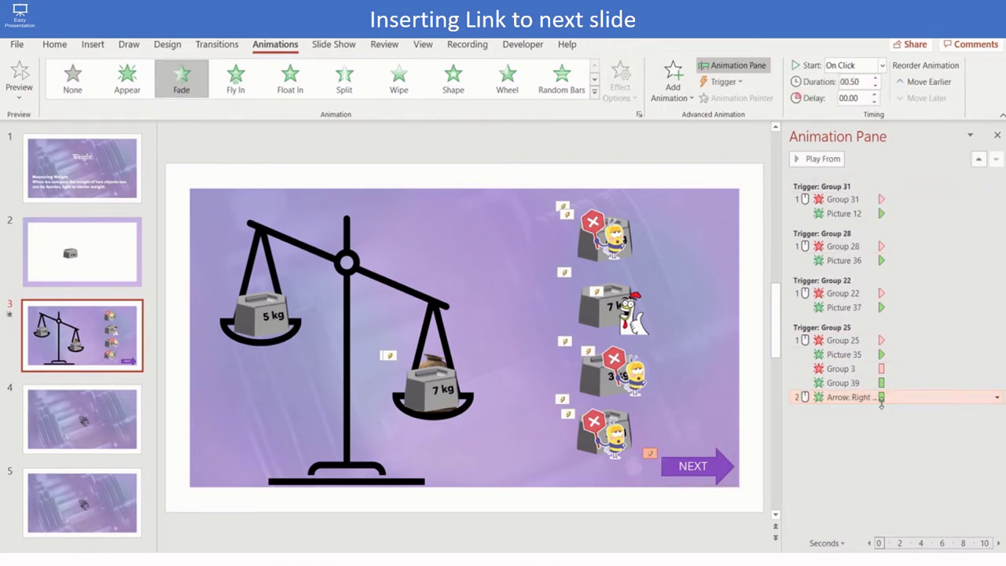
left_click(997, 398)
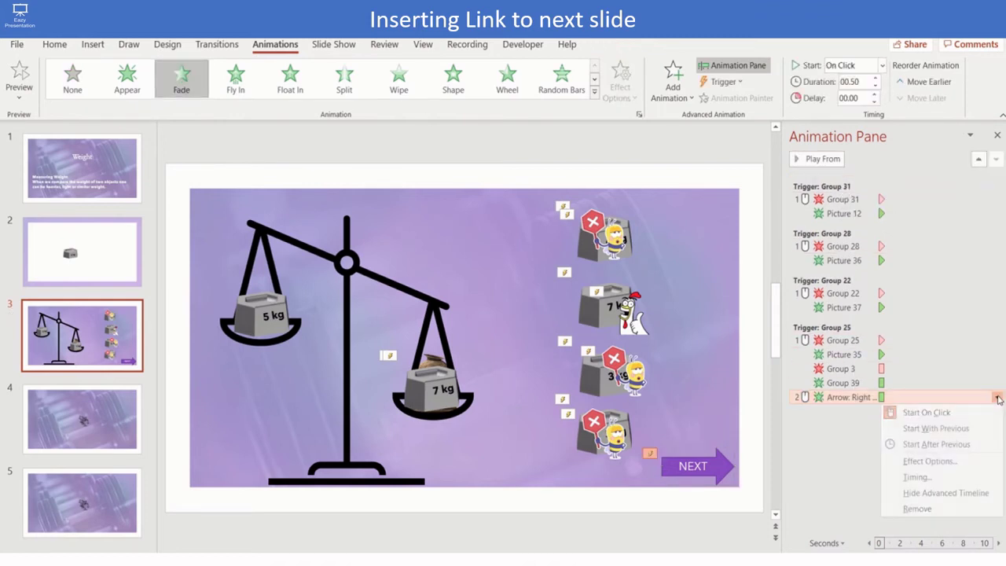
left_click(936, 428)
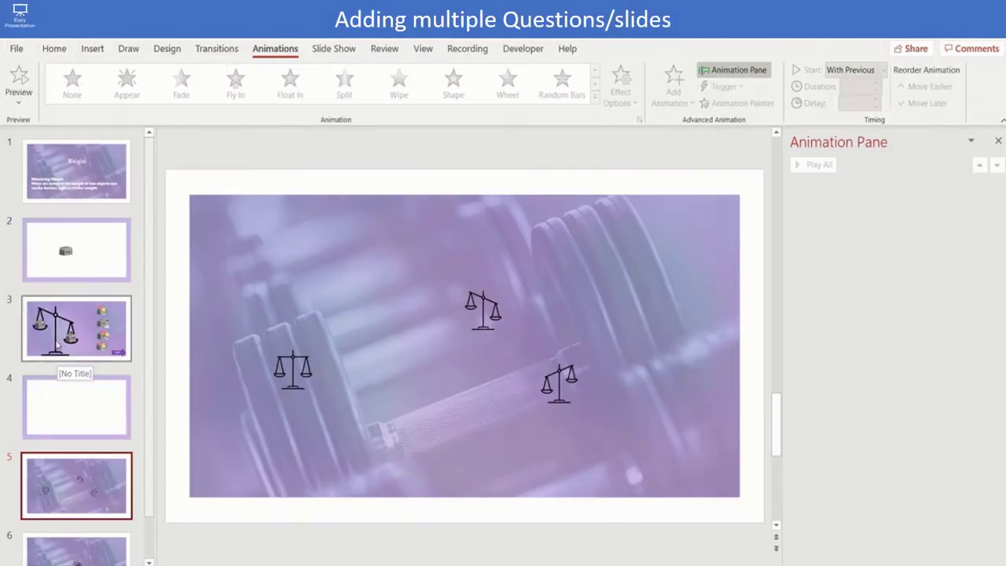
Duplicate slide 3 and replace the tilted scale on the copy with the enlarged balanced scale from slide 6
right_click(58, 343)
left_click(110, 165)
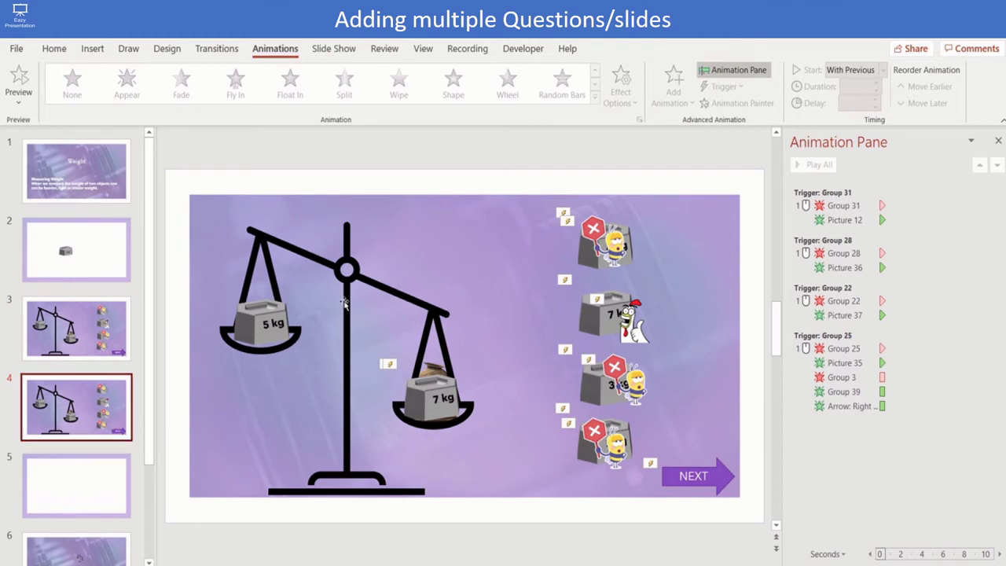
left_click(85, 552)
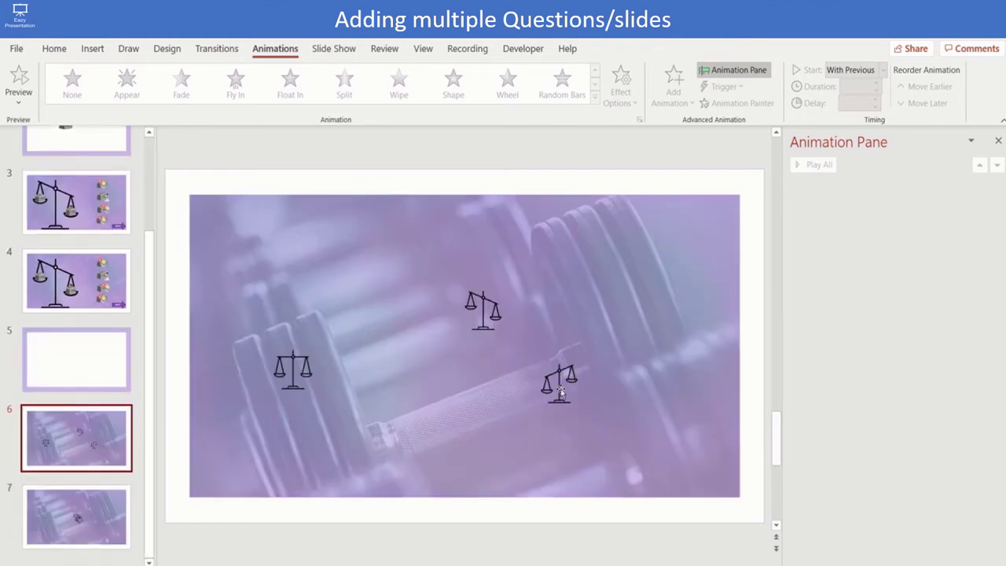
left_click(282, 375)
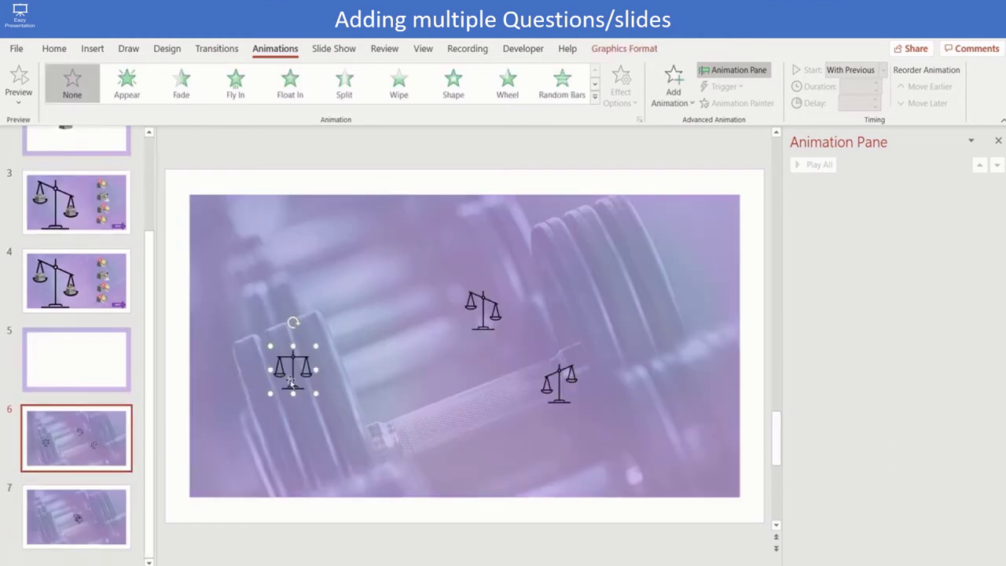
right_click(285, 377)
left_click(325, 95)
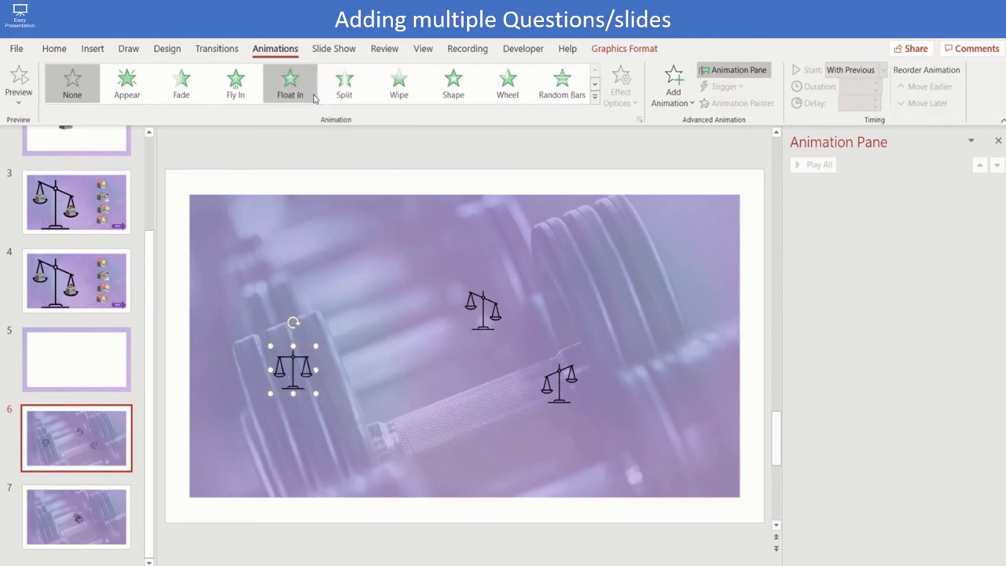
key("ctrl+v")
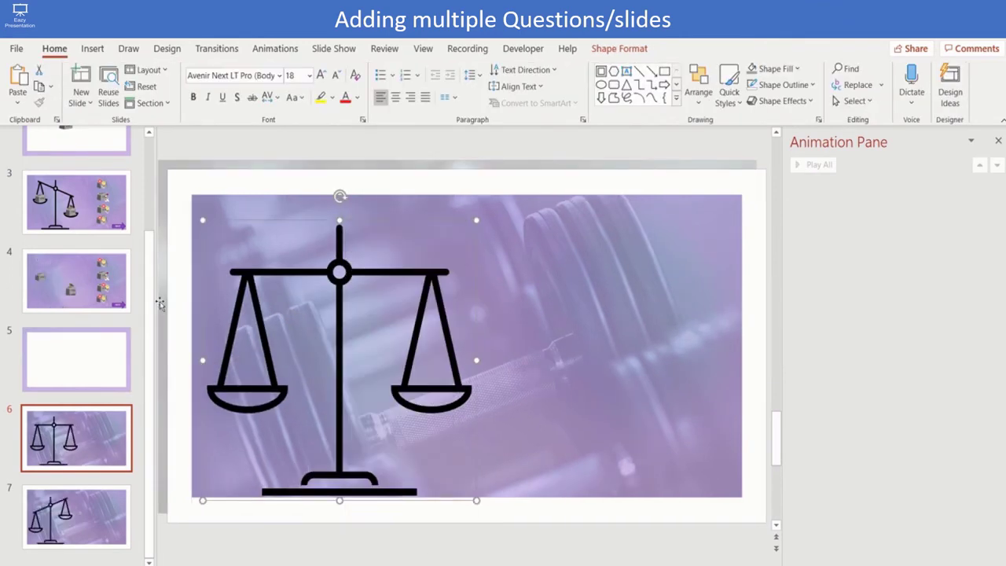
left_click(71, 295)
right_click(214, 226)
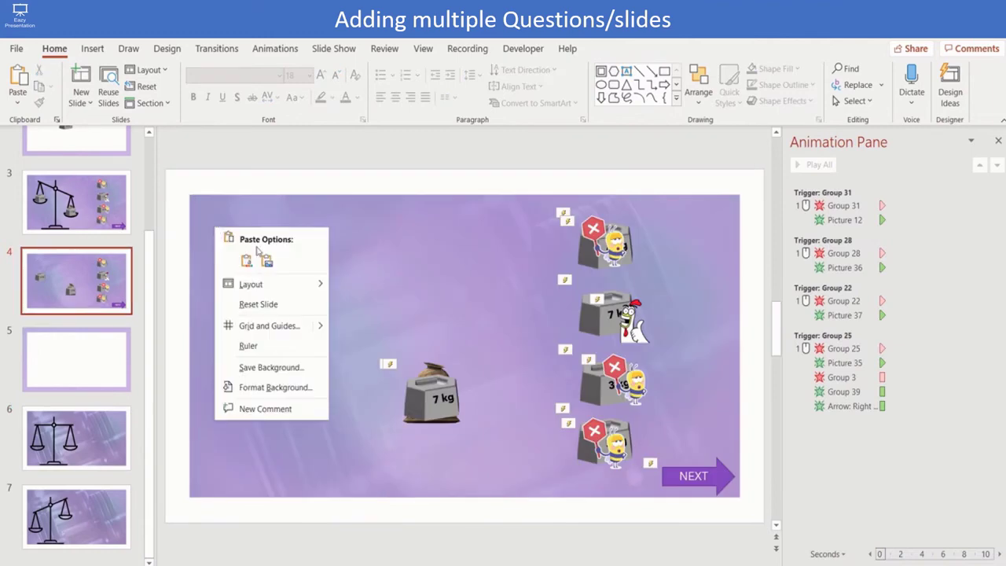
left_click(238, 255)
Move the 5 kg weight onto the balanced scale's left pan and bring it and the question-mark sack to the front
left_click(291, 298)
left_click_drag(291, 299, 279, 349)
right_click(278, 351)
left_click(333, 191)
left_click(432, 377)
right_click(438, 369)
left_click(486, 233)
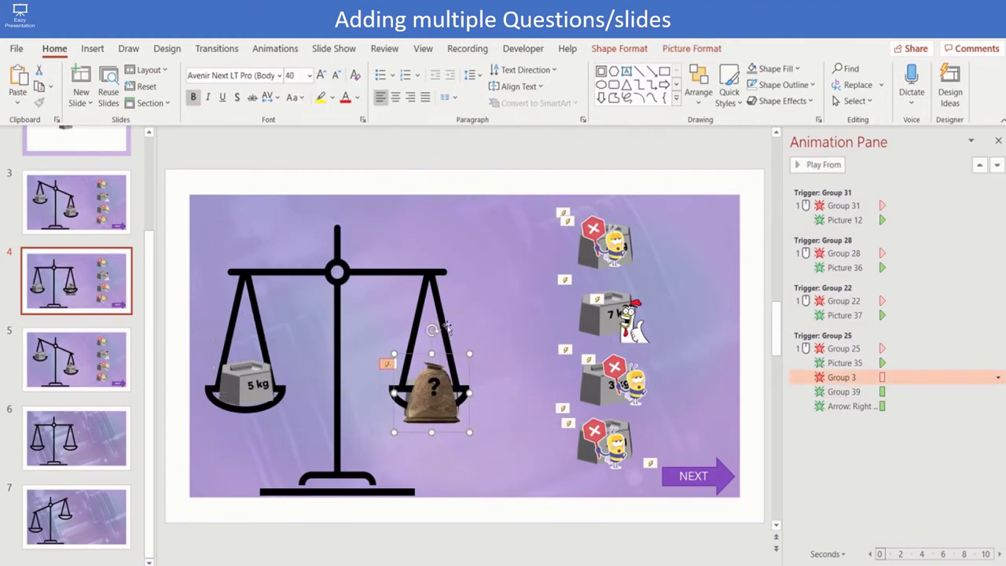
Place the sack on the right pan with its answer weight in front, and change that weight's label to 5 kg
left_click_drag(408, 418, 426, 385)
left_click(459, 419)
right_click(459, 418)
left_click(480, 260)
left_click(434, 383)
double_click(432, 384)
type("5 kg")
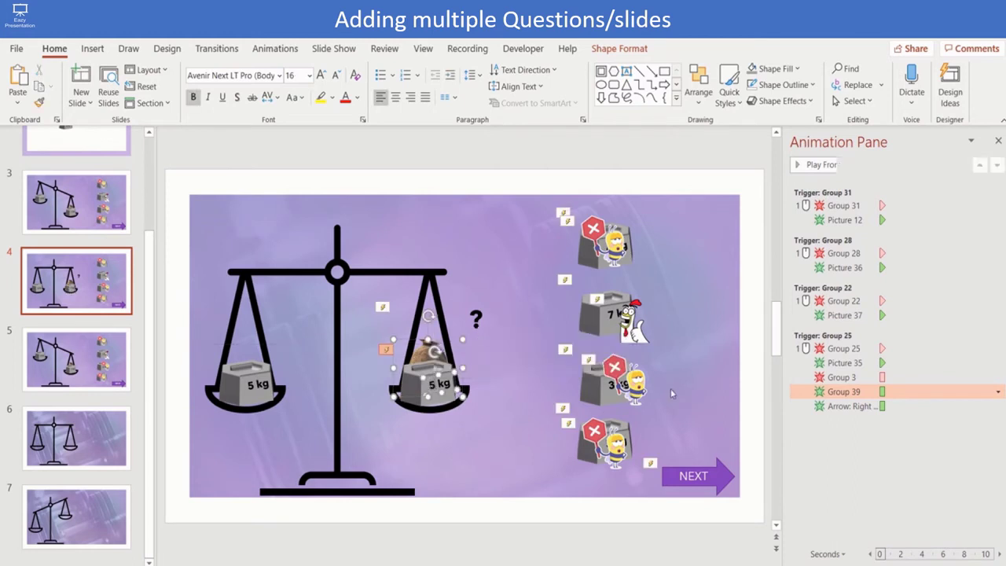
Move the chicken sticker off the second weight option and change that option's label to 5 kg
left_click(638, 330)
left_click(664, 322)
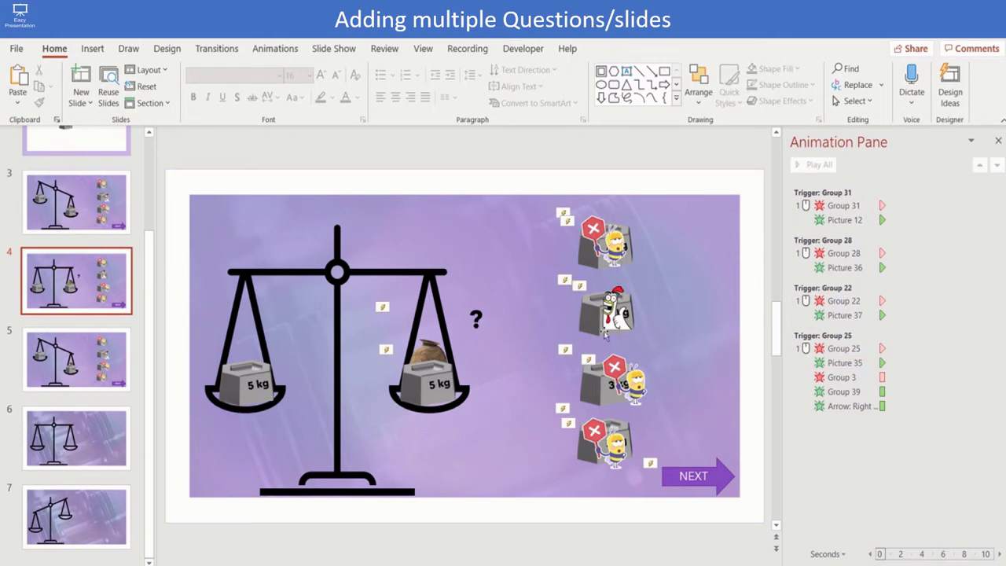
left_click_drag(611, 327, 640, 333)
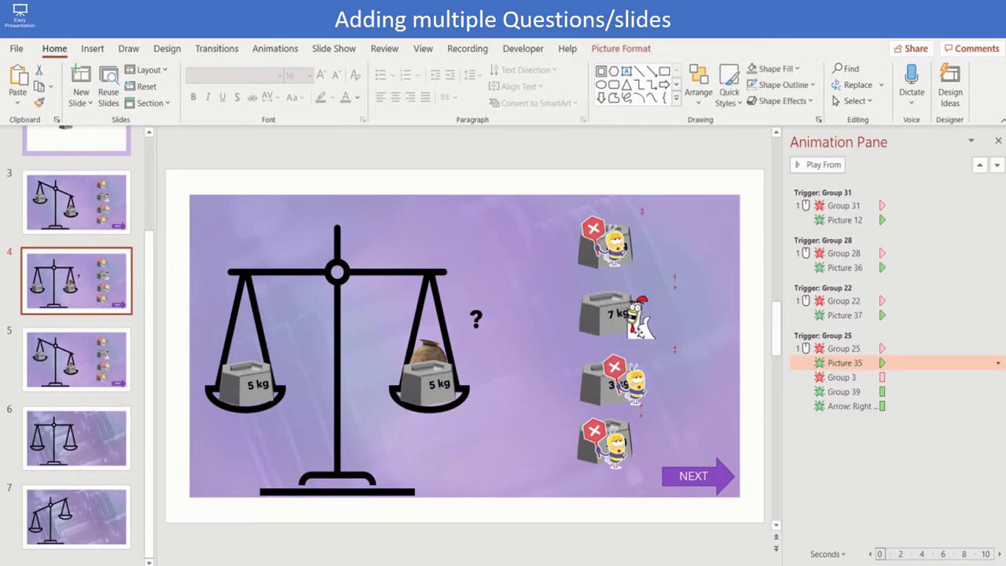
left_click(610, 318)
type("5")
Change the bottom weight option's label to 7 kg and reposition the bee and chicken stickers over their weights
mouse_move(615, 453)
left_mouse_down()
mouse_move(647, 448)
mouse_move(615, 452)
left_mouse_up()
double_click(609, 443)
double_click(611, 442)
type("7")
mouse_move(613, 241)
left_mouse_down()
mouse_move(626, 254)
mouse_move(613, 244)
left_mouse_up()
left_click_drag(641, 333, 617, 324)
Swap the 5 kg and 3 kg options together with their stickers, putting 3 kg second and 5 kg third in the column
left_click_drag(688, 348, 534, 266)
left_click_drag(604, 312, 497, 264)
left_click_drag(677, 410, 537, 349)
left_click_drag(584, 387, 585, 317)
left_click(532, 296)
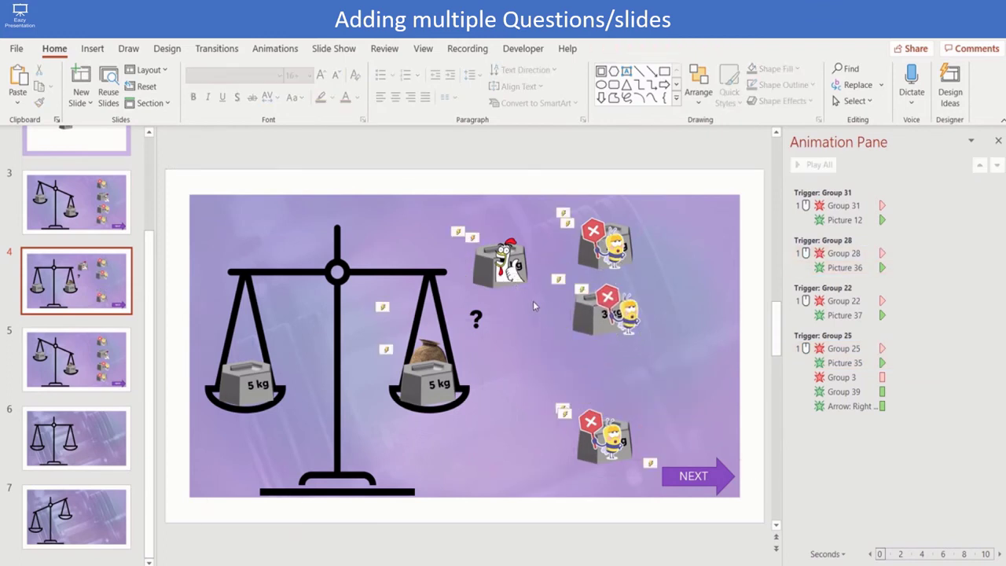
left_click(503, 259)
left_click_drag(507, 287, 598, 377)
left_click_drag(636, 311, 616, 308)
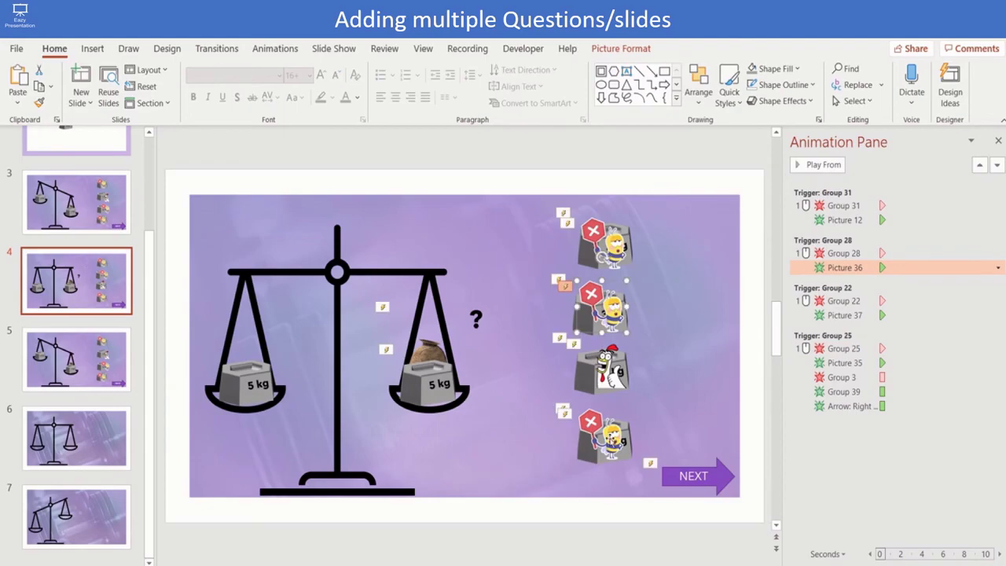
left_click(671, 422)
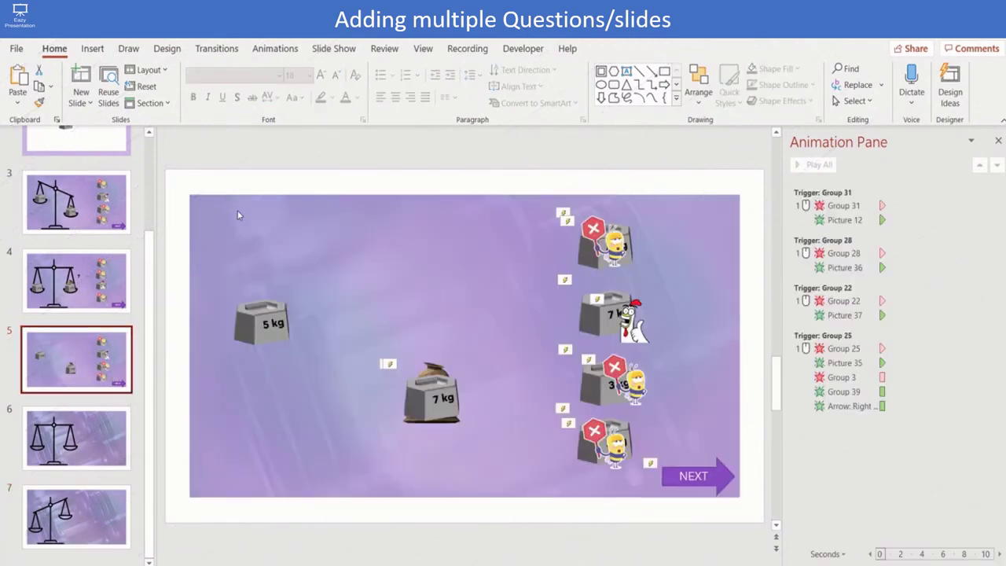
Paste the scale that tips down on its left side onto slide 5
key("ctrl+v")
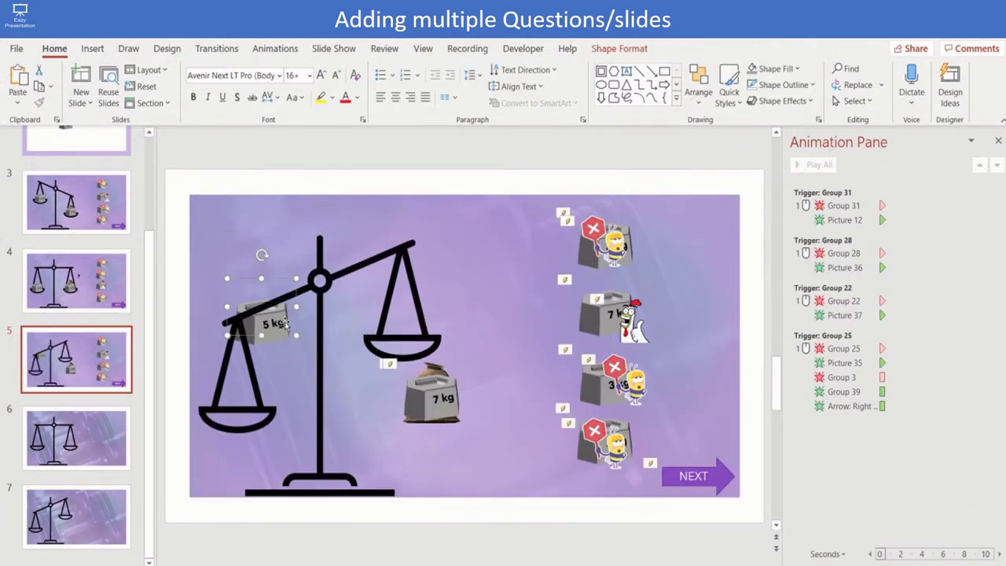